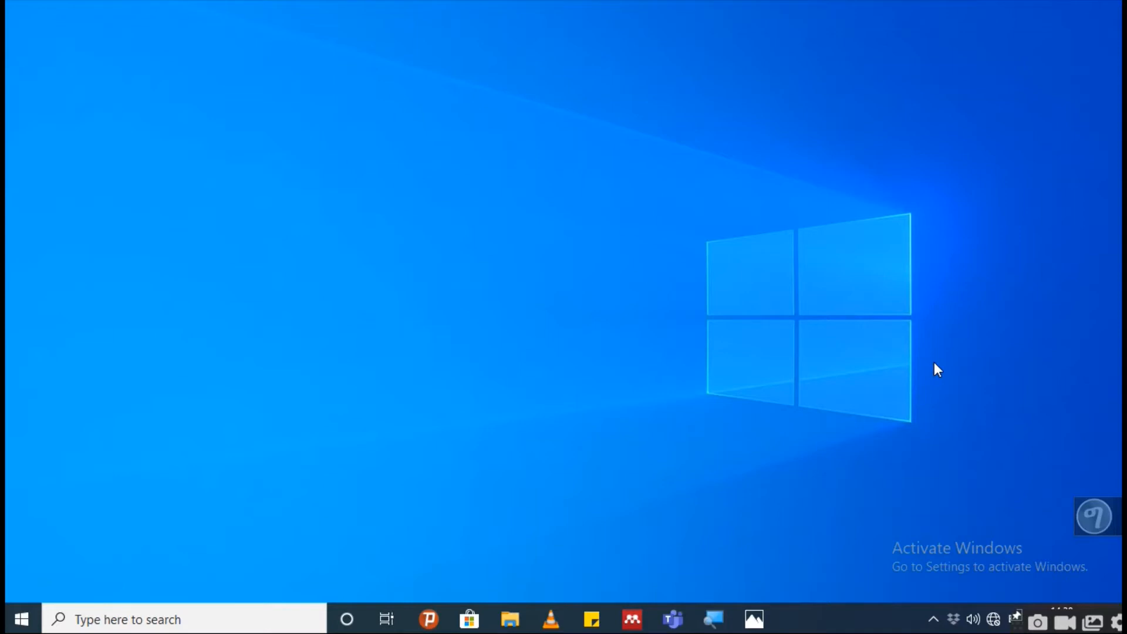
Search the computer for "video" and open the Video editor app.
click(147, 618)
text(video)
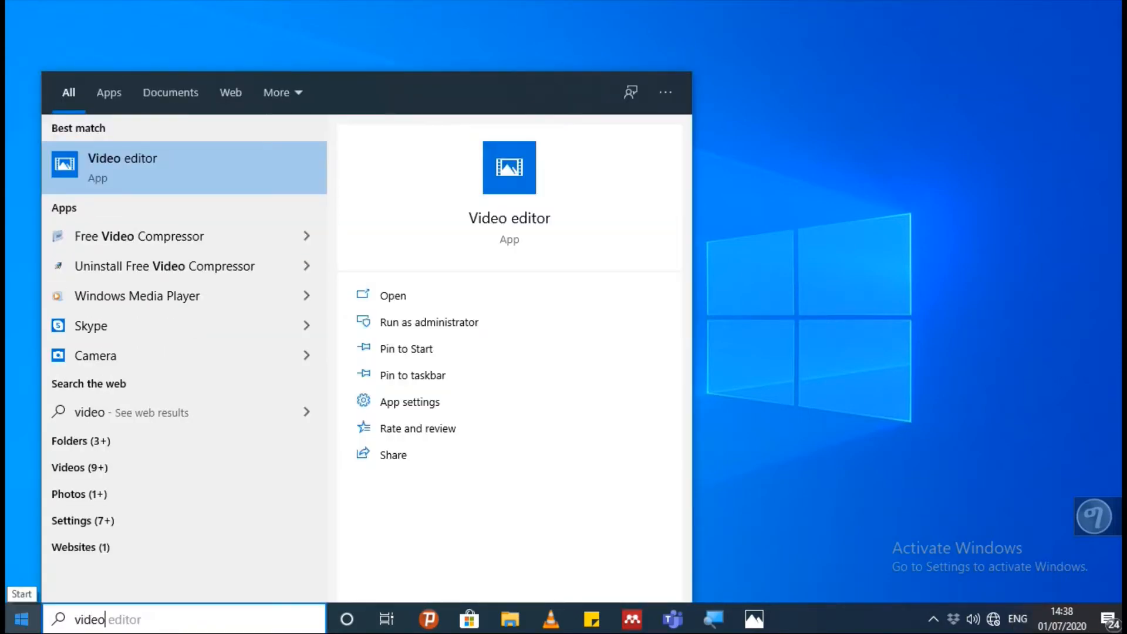
text(edito)
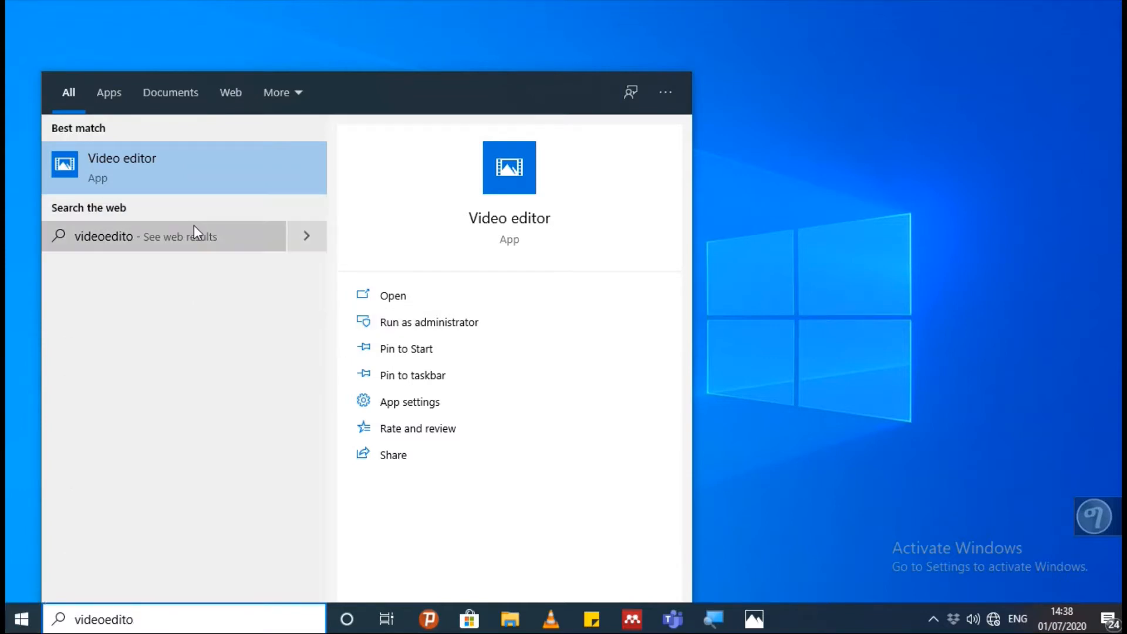
key(BackSpace)
key(BackSpace)
key(BackSpace)
key(BackSpace)
key(BackSpace)
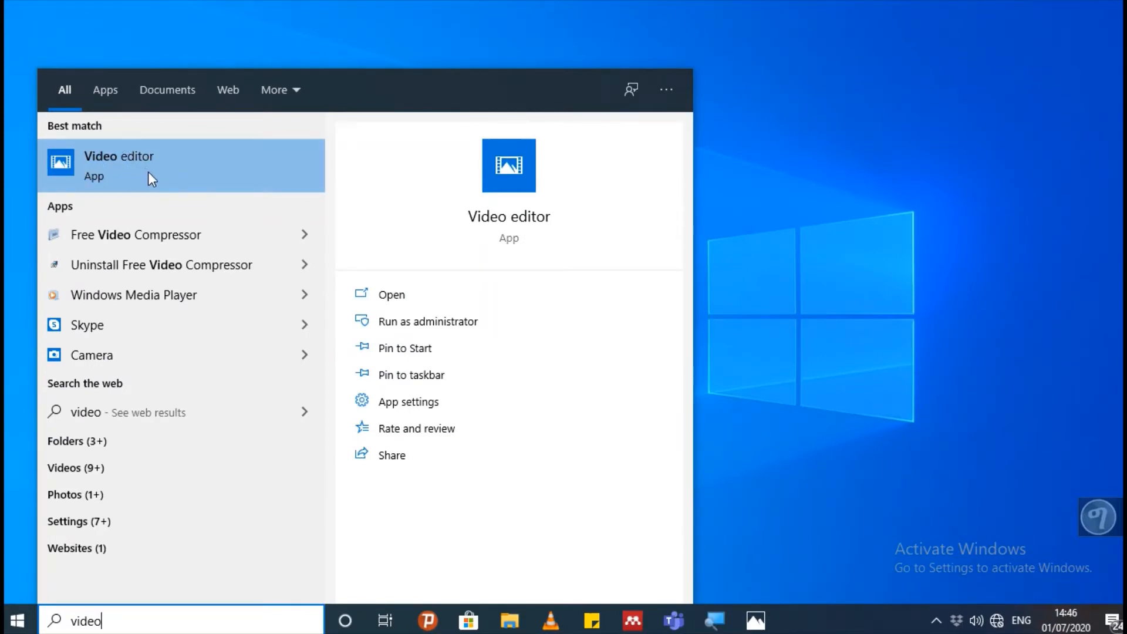
click(153, 172)
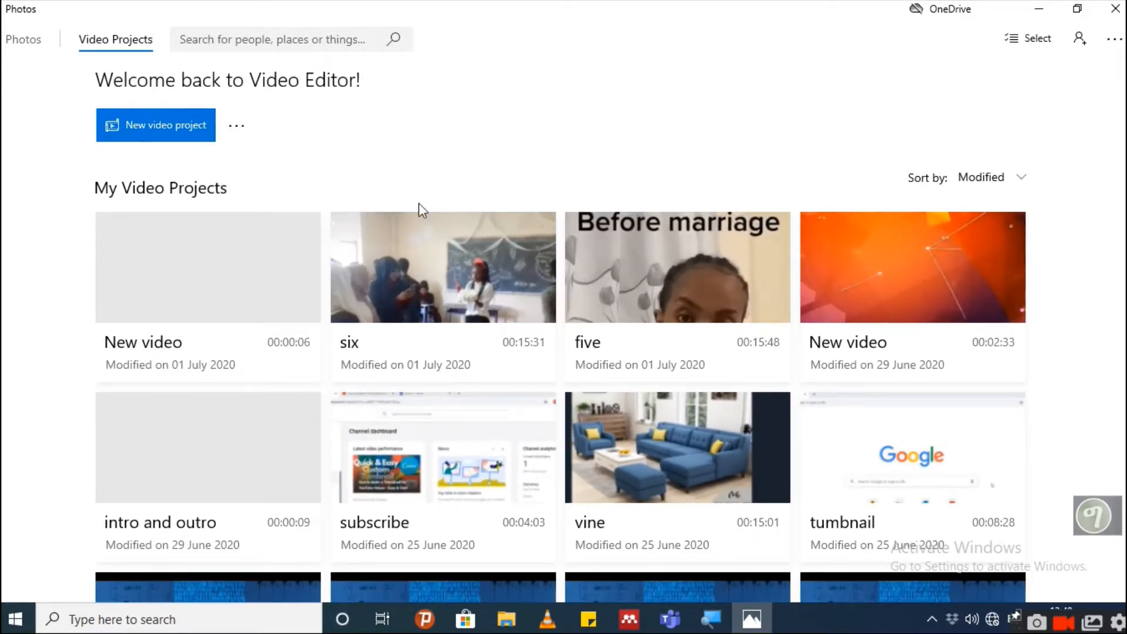
Create a new video project named "intro and outro".
click(182, 127)
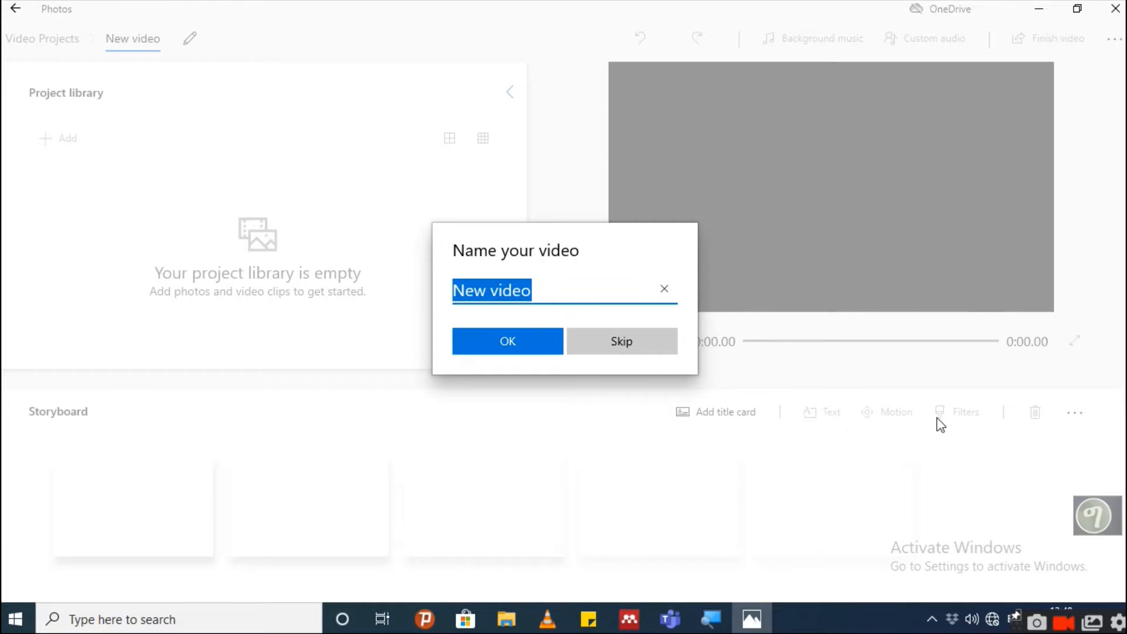
text(into)
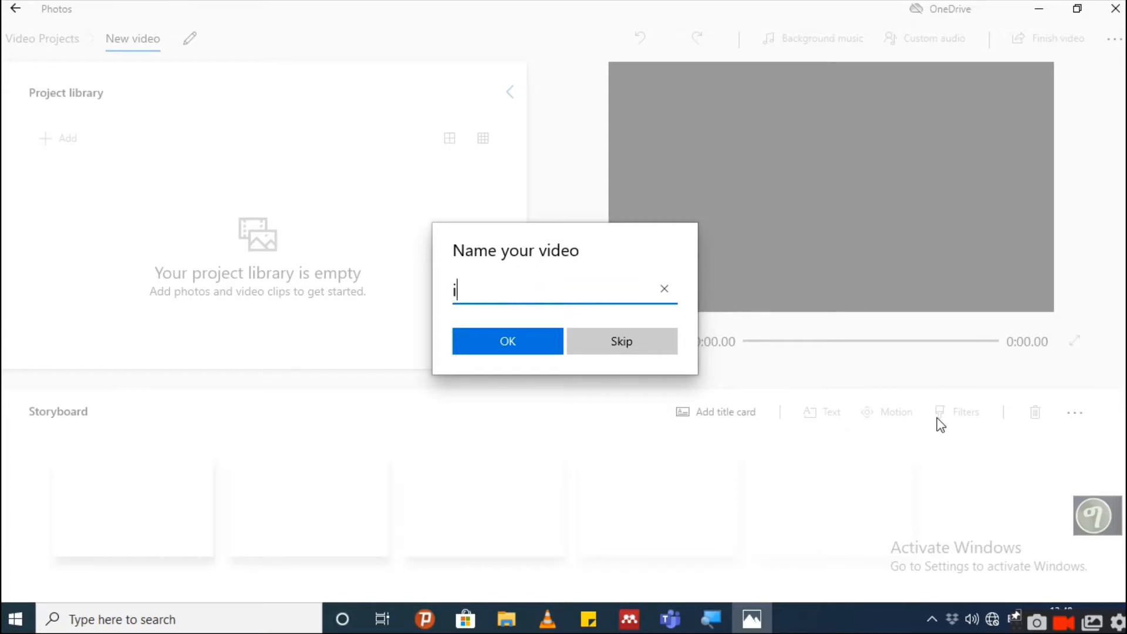
key(BackSpace)
key(BackSpace)
text(ro and outro)
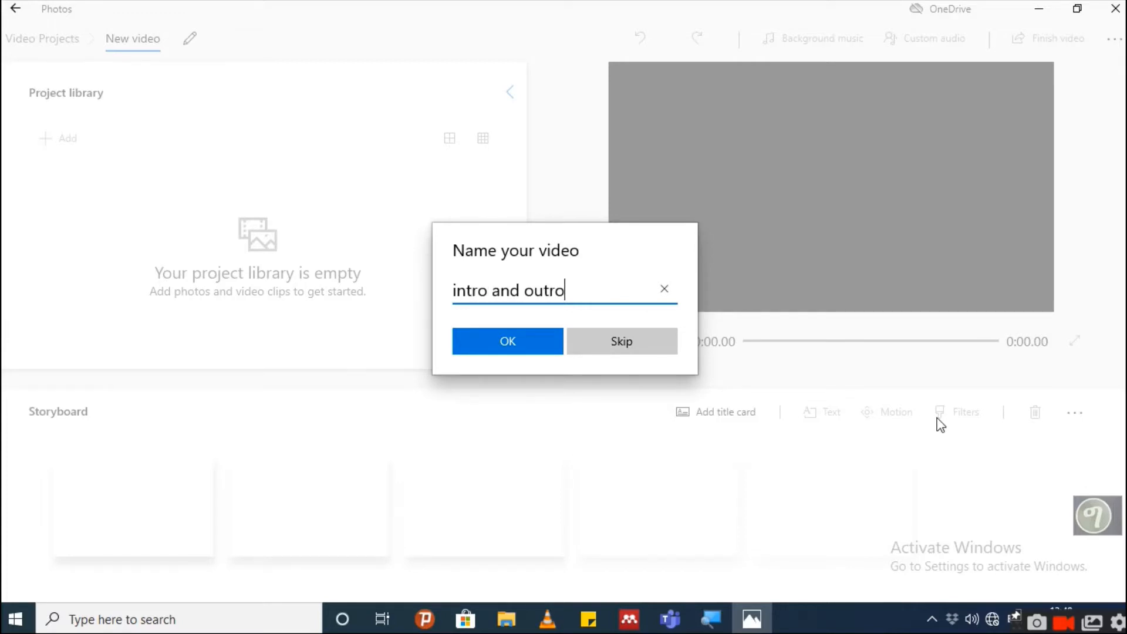
key(Return)
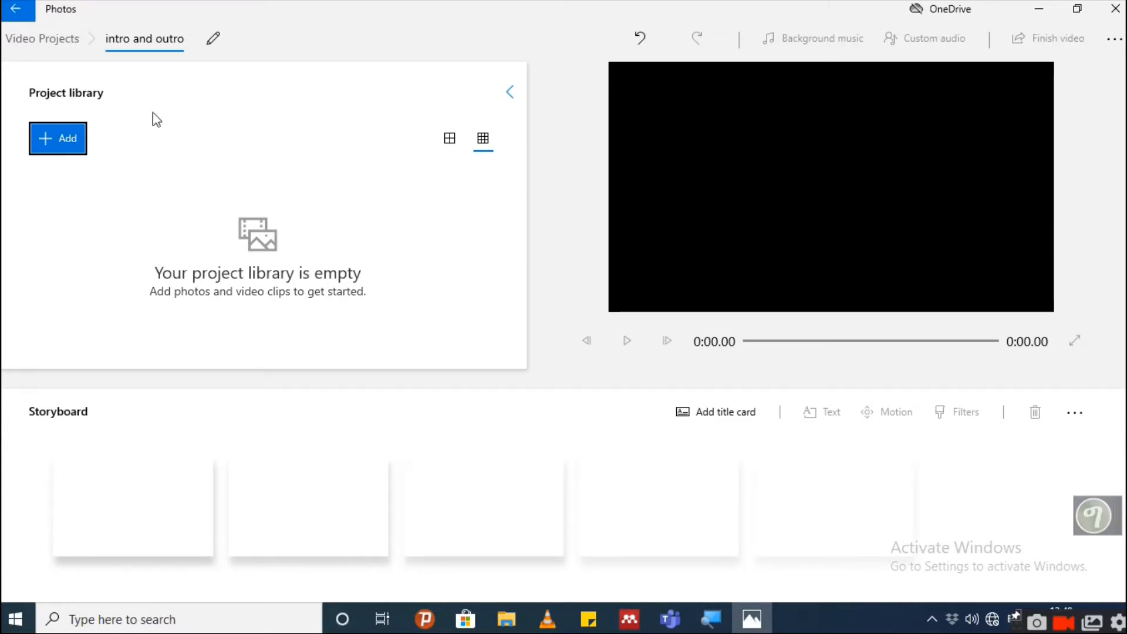
Add the "chachi tech logo" image from this PC to the project library and leave it unselected.
click(80, 149)
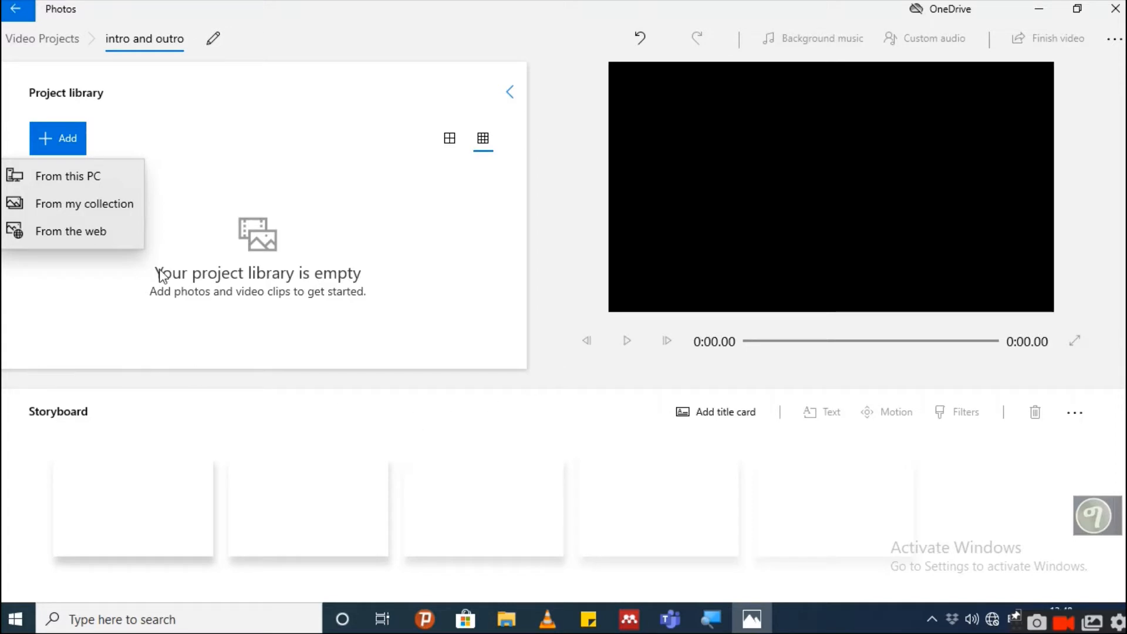
click(199, 212)
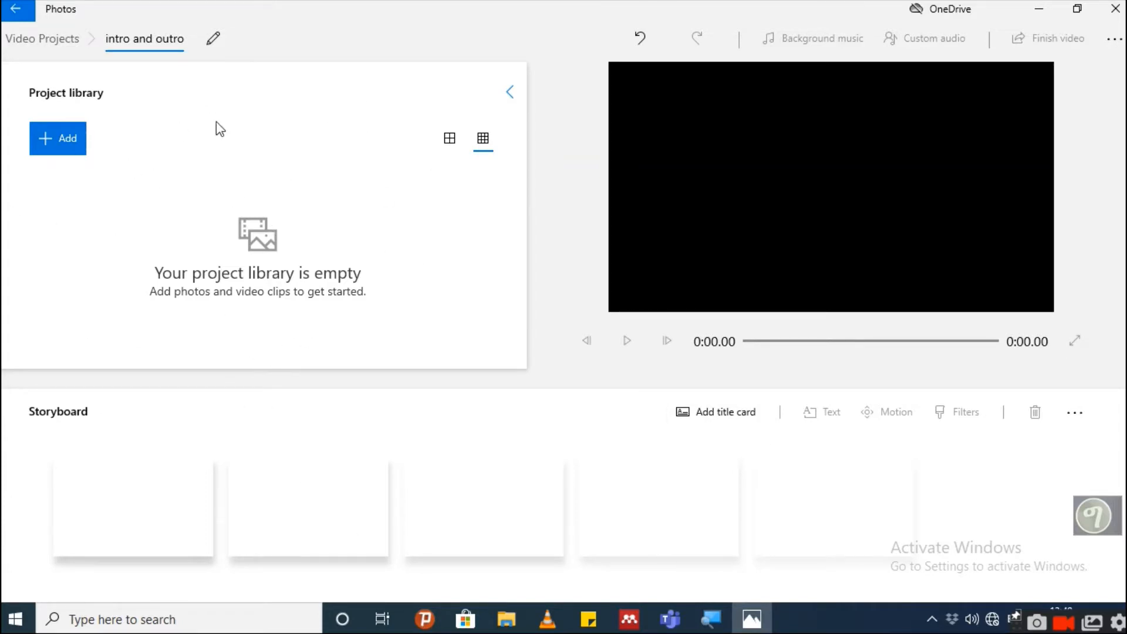
click(69, 139)
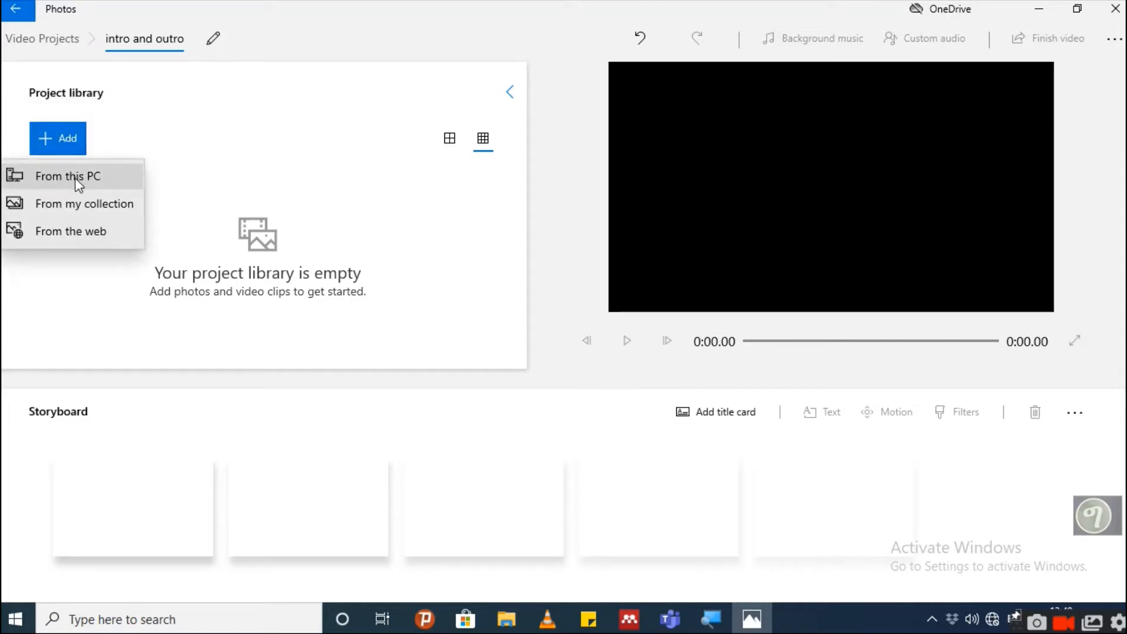
click(75, 178)
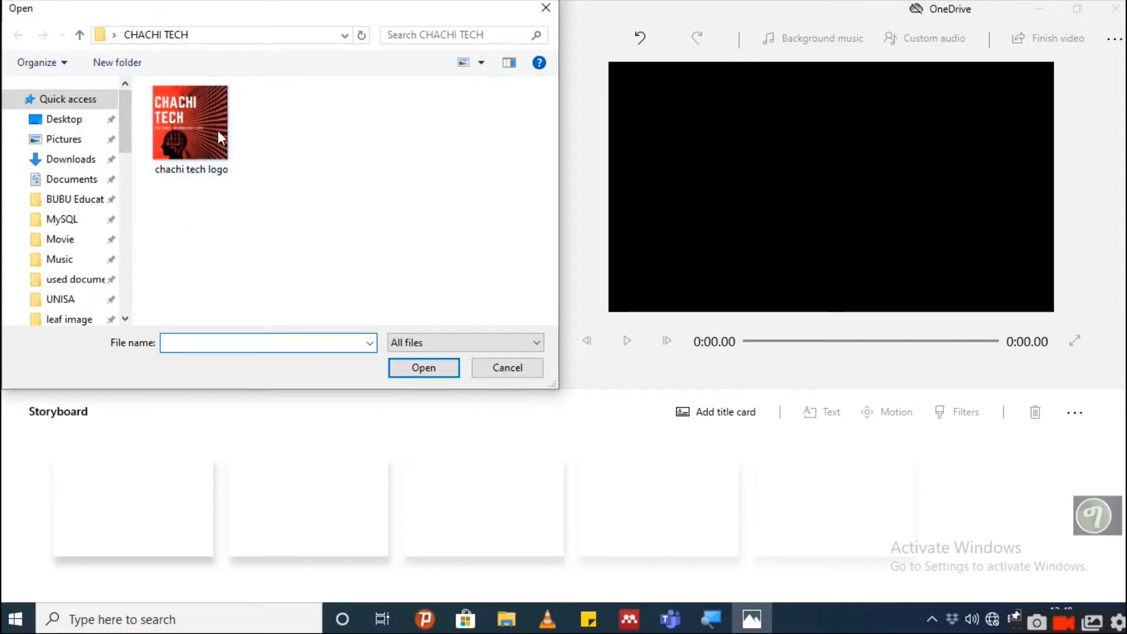
click(196, 101)
click(431, 364)
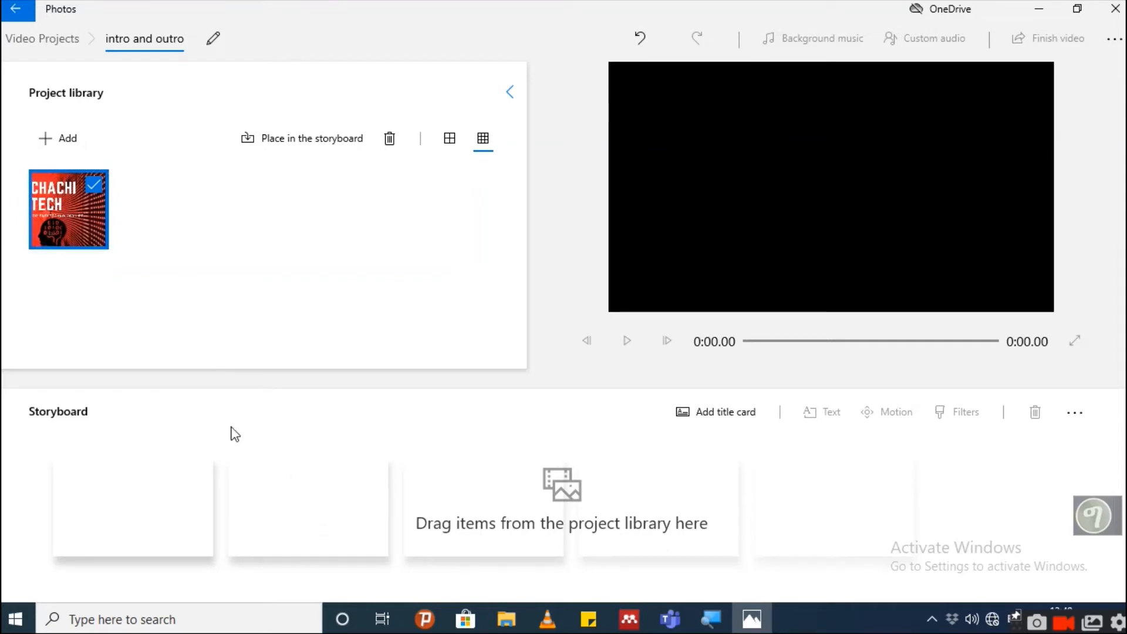
click(110, 463)
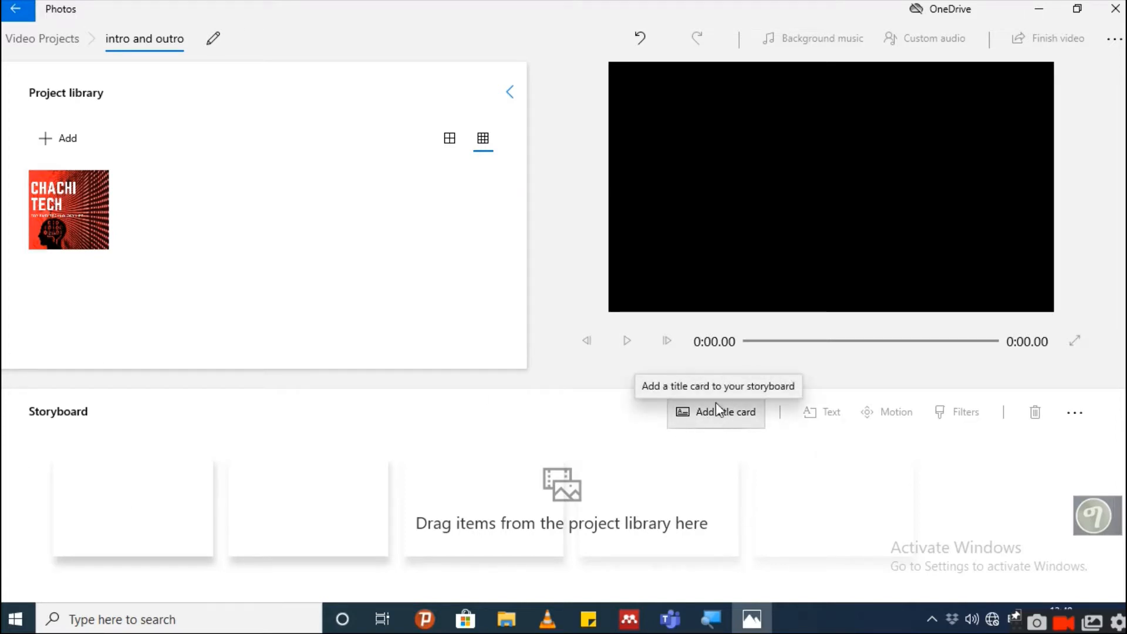
Add a title card to the storyboard and set its background colour to black.
click(735, 418)
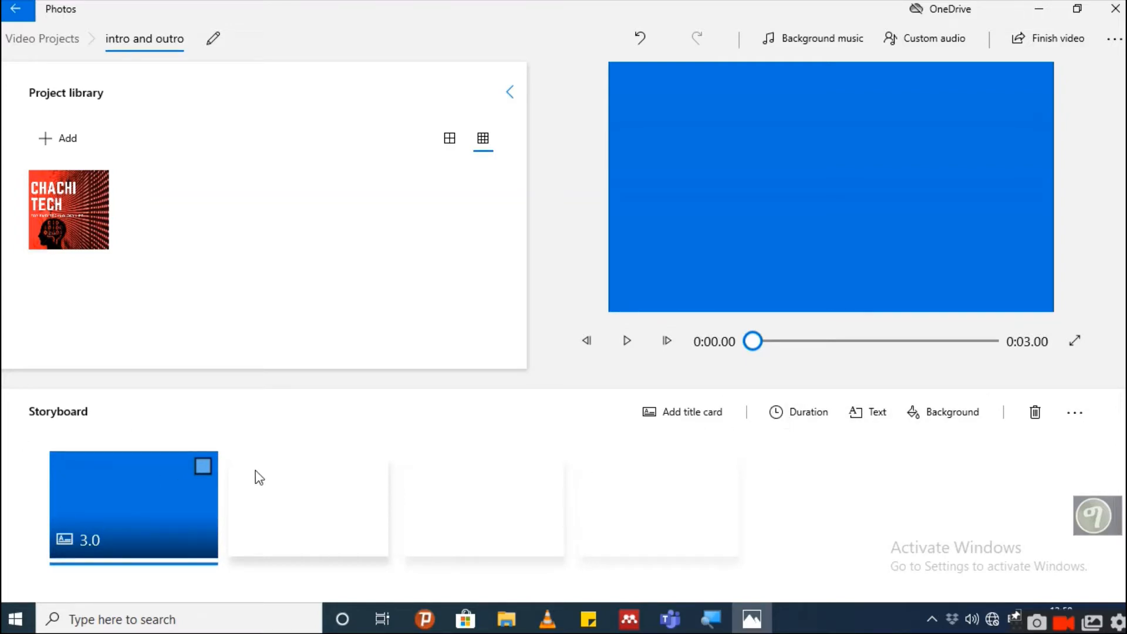
click(202, 467)
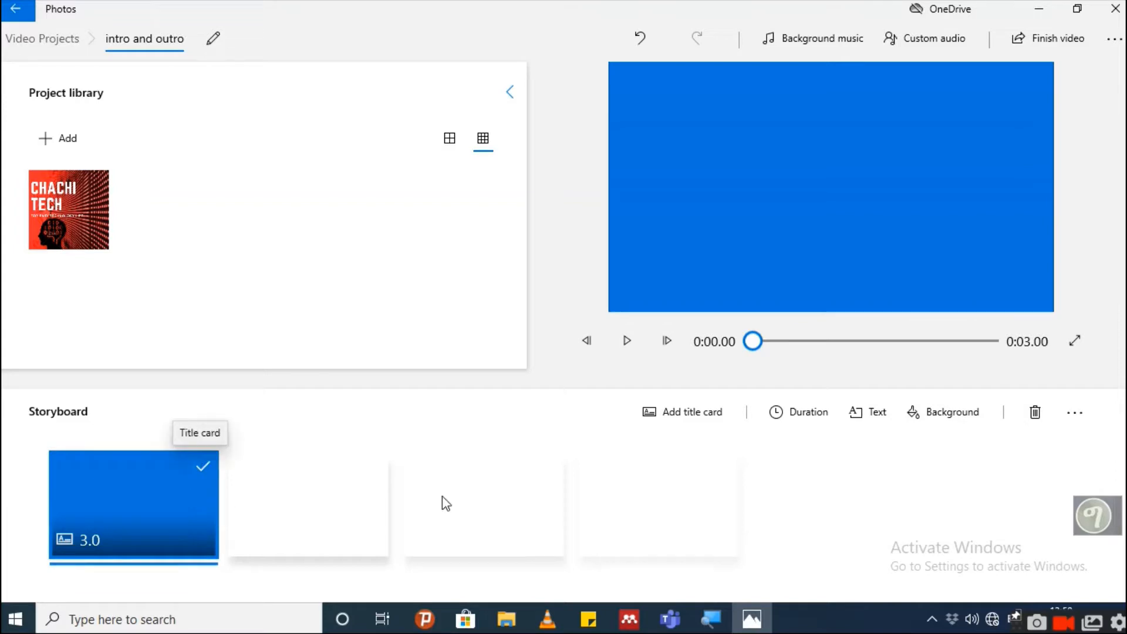
click(945, 414)
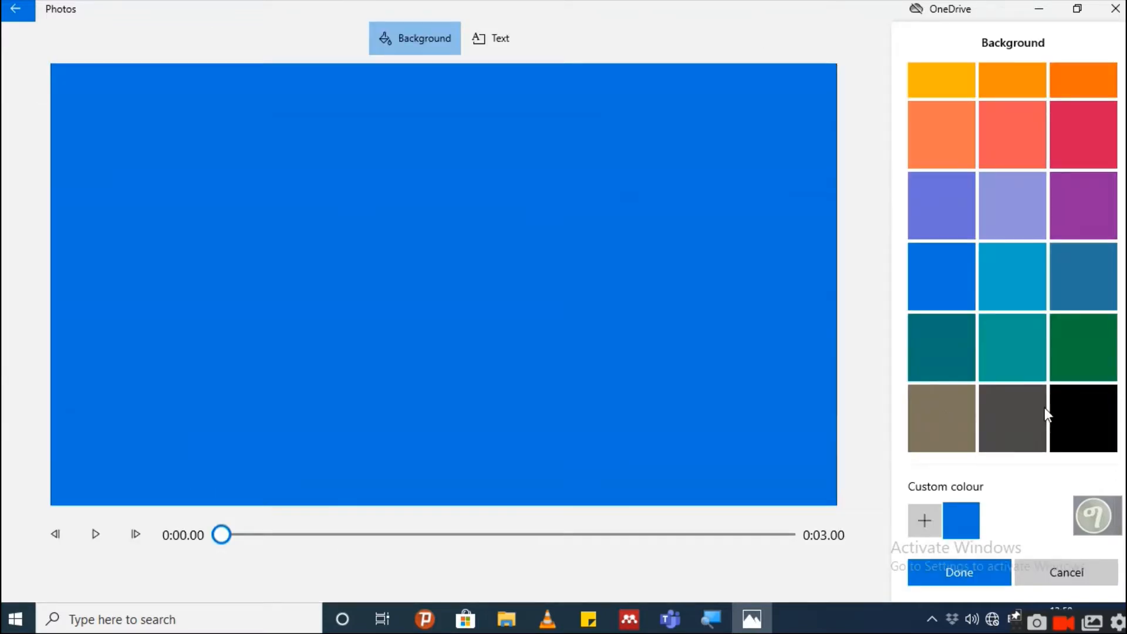
click(1084, 424)
click(1016, 349)
click(1017, 302)
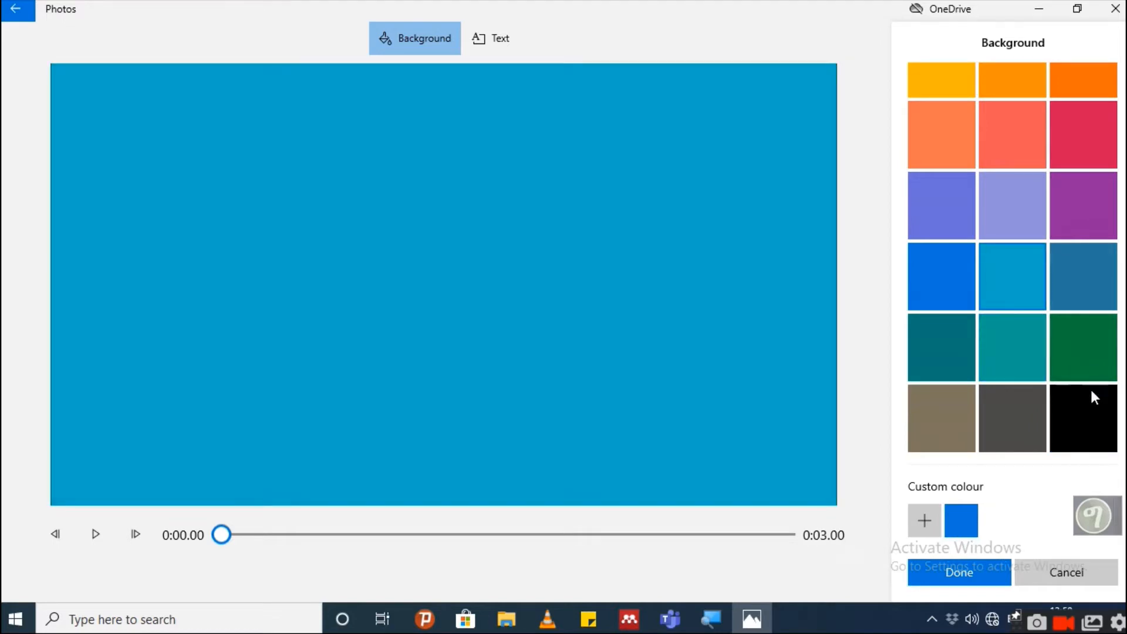
click(1087, 419)
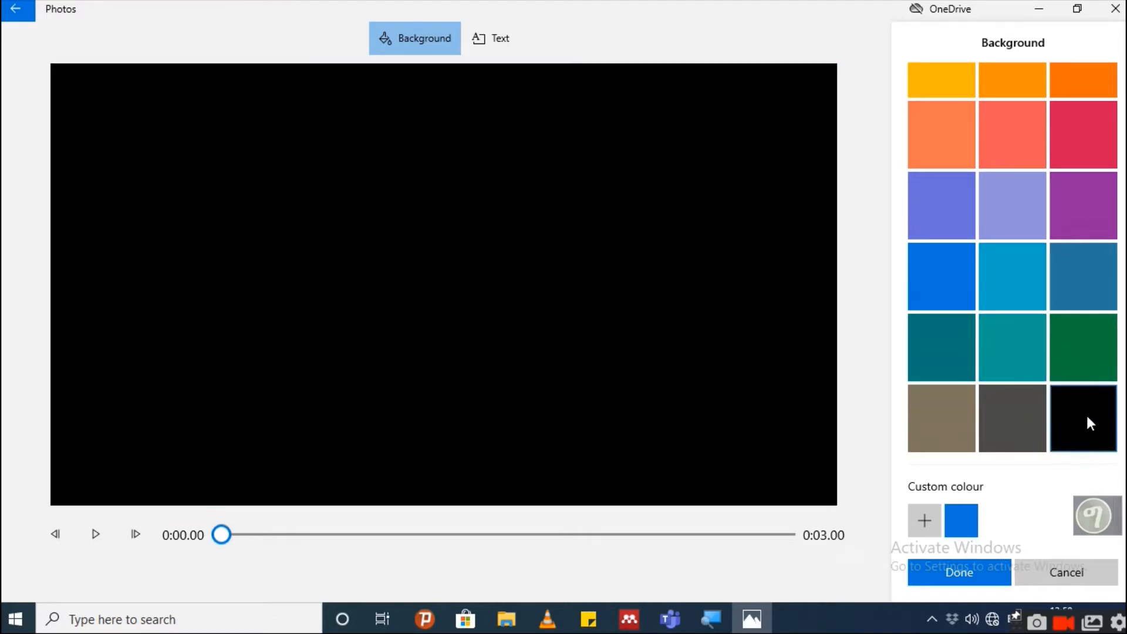
click(960, 569)
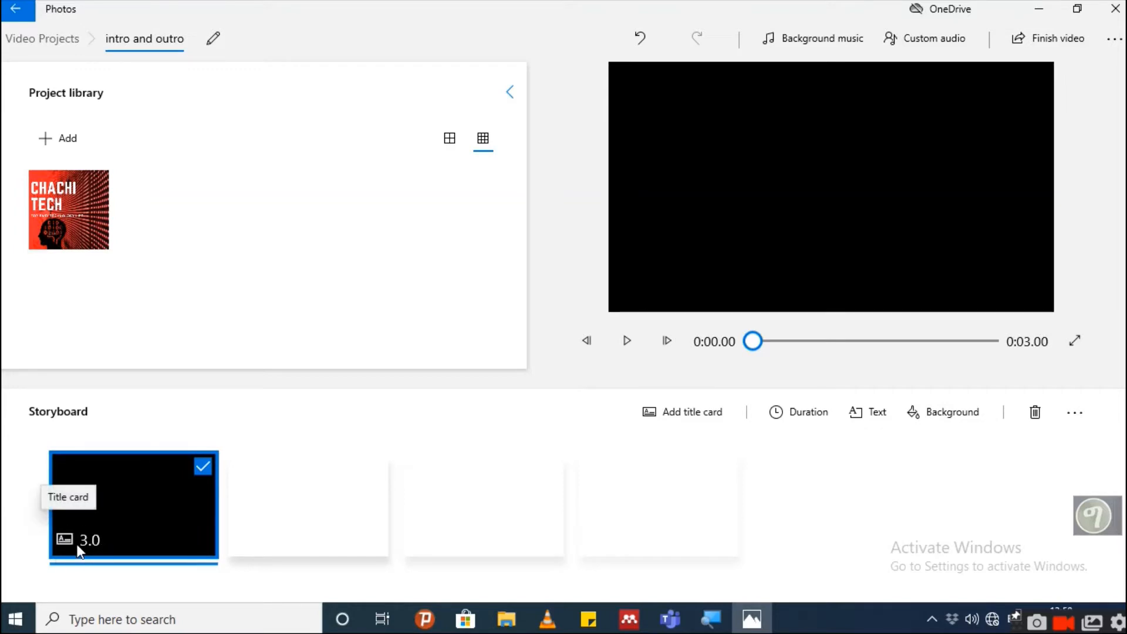
Check the title card's duration options without changing them, and replace its default text with "CHACHI TECH".
click(801, 422)
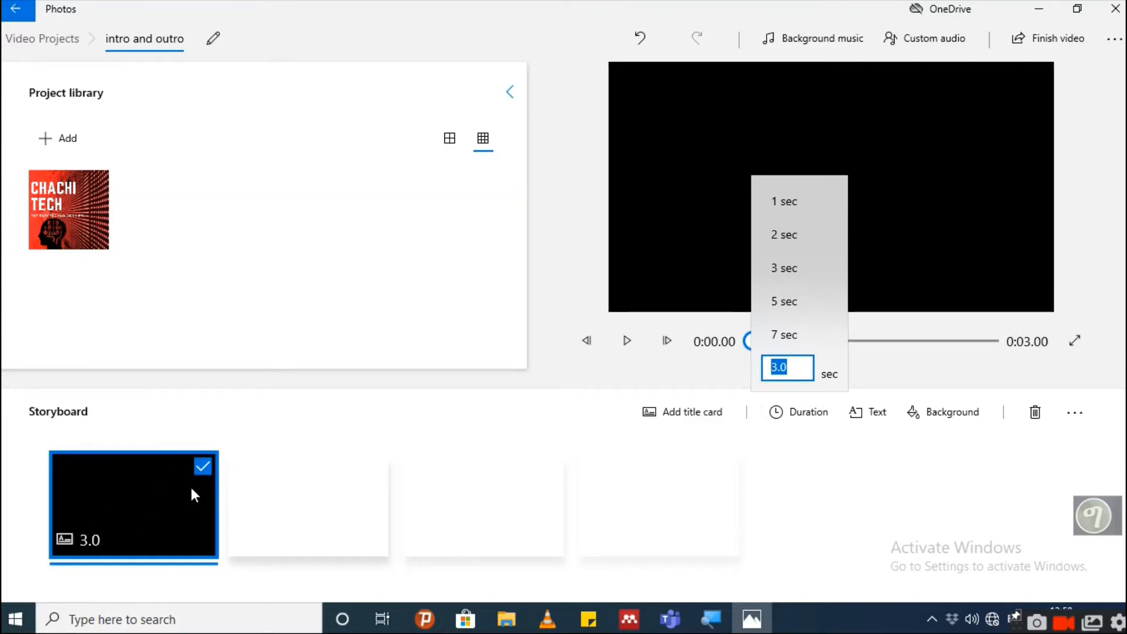
click(716, 444)
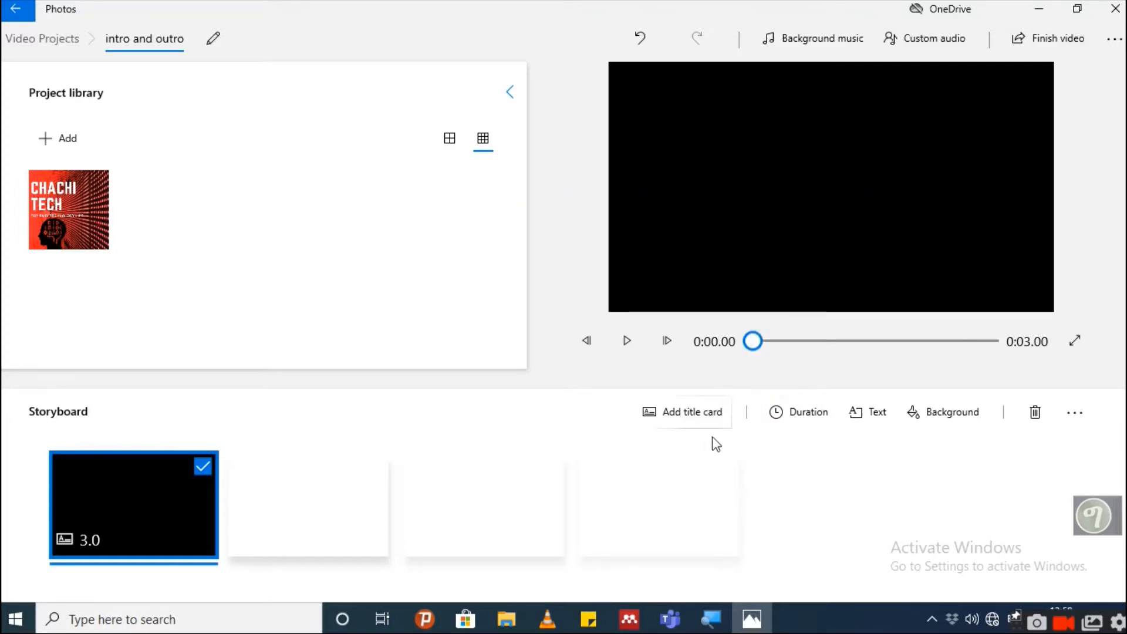
click(883, 421)
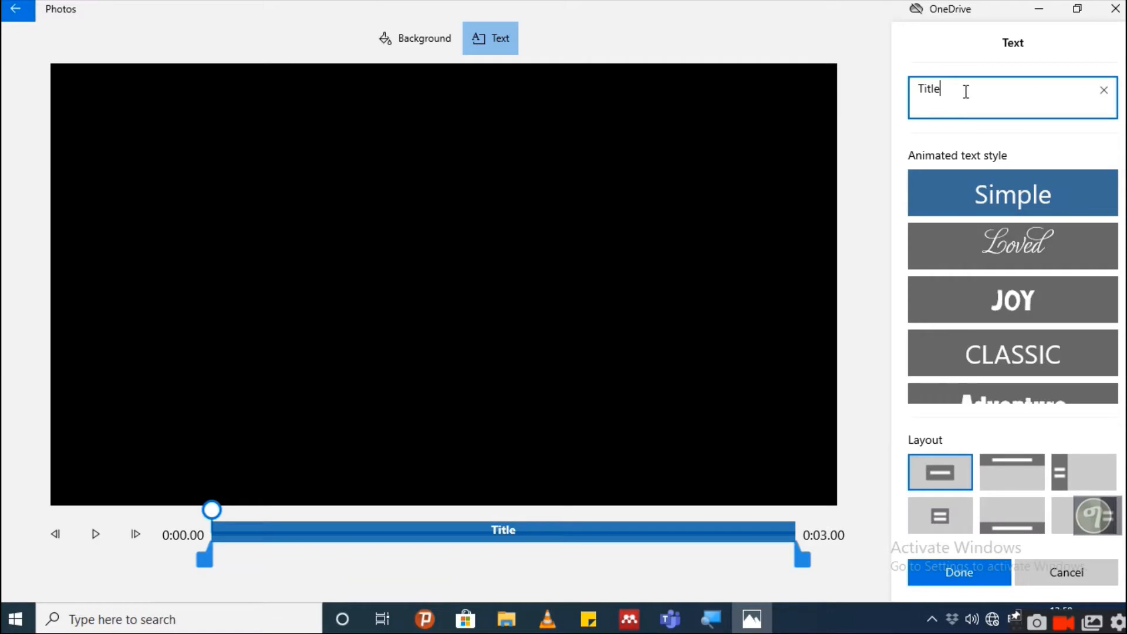
drag(966, 91, 878, 86)
key(BackSpace)
text(CHACHI  )
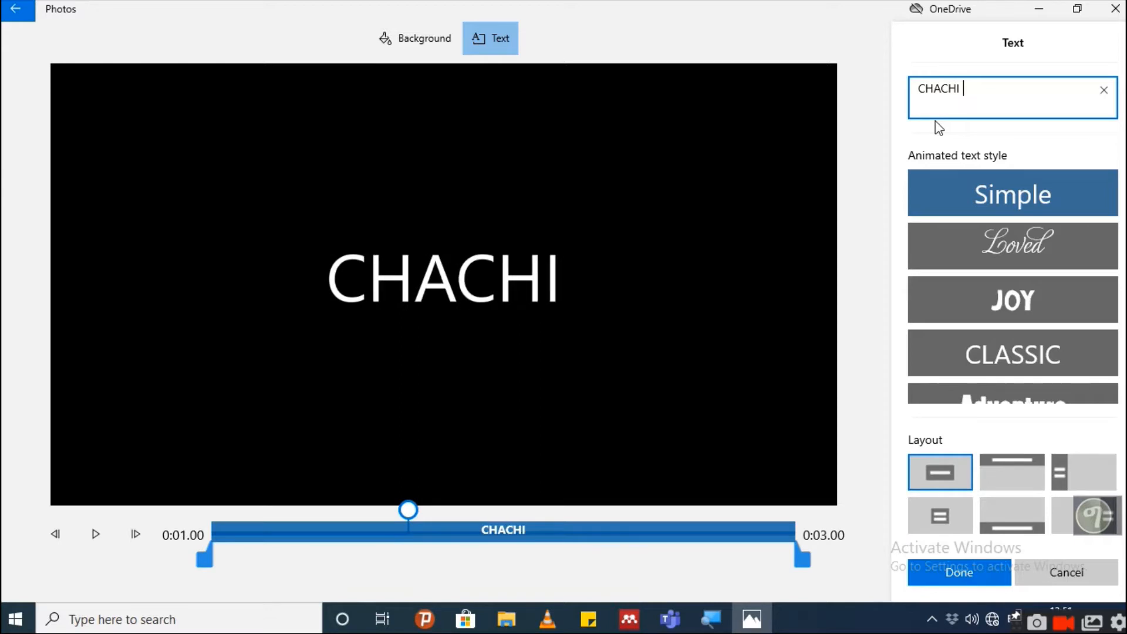
text(TECH)
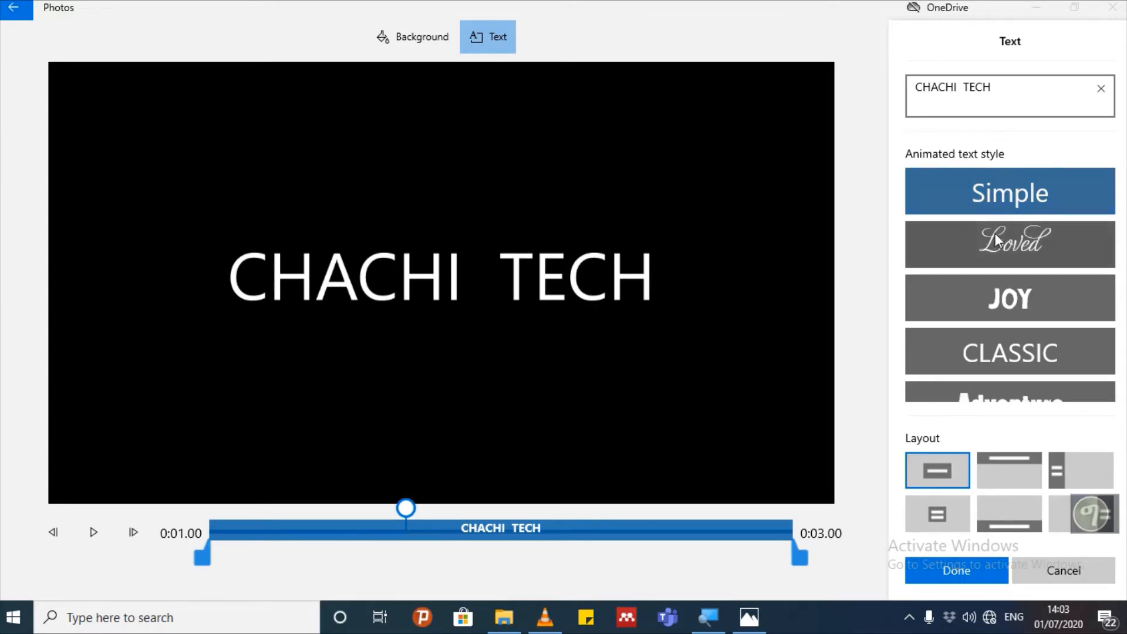
Try the Loved and Joy animated text styles on the title and play the Joy animation from the start.
click(938, 239)
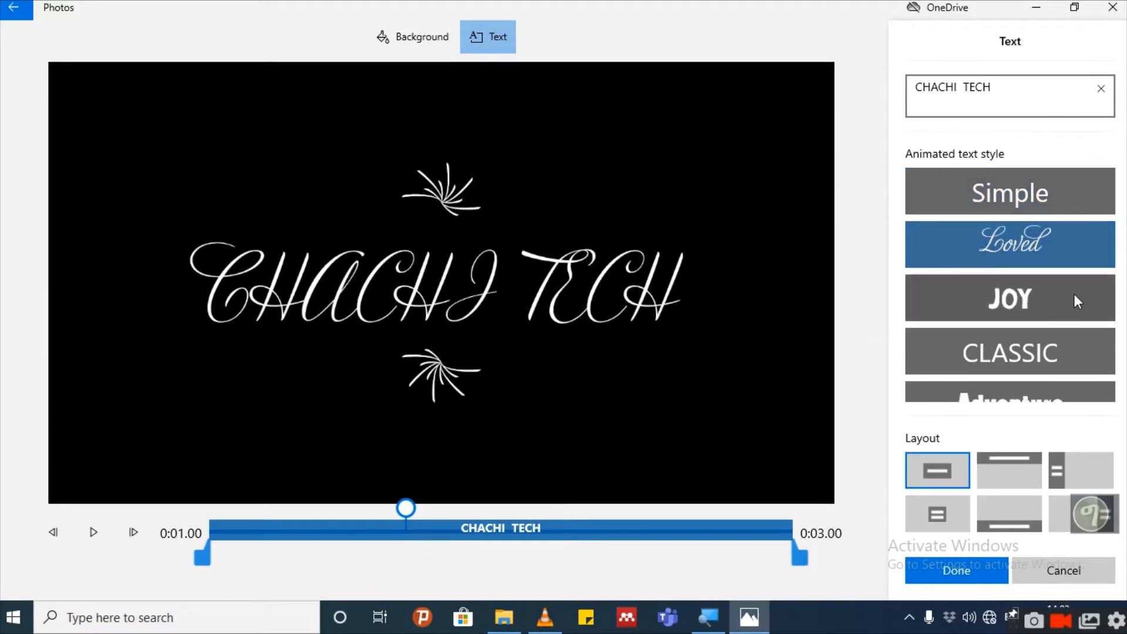
click(1059, 299)
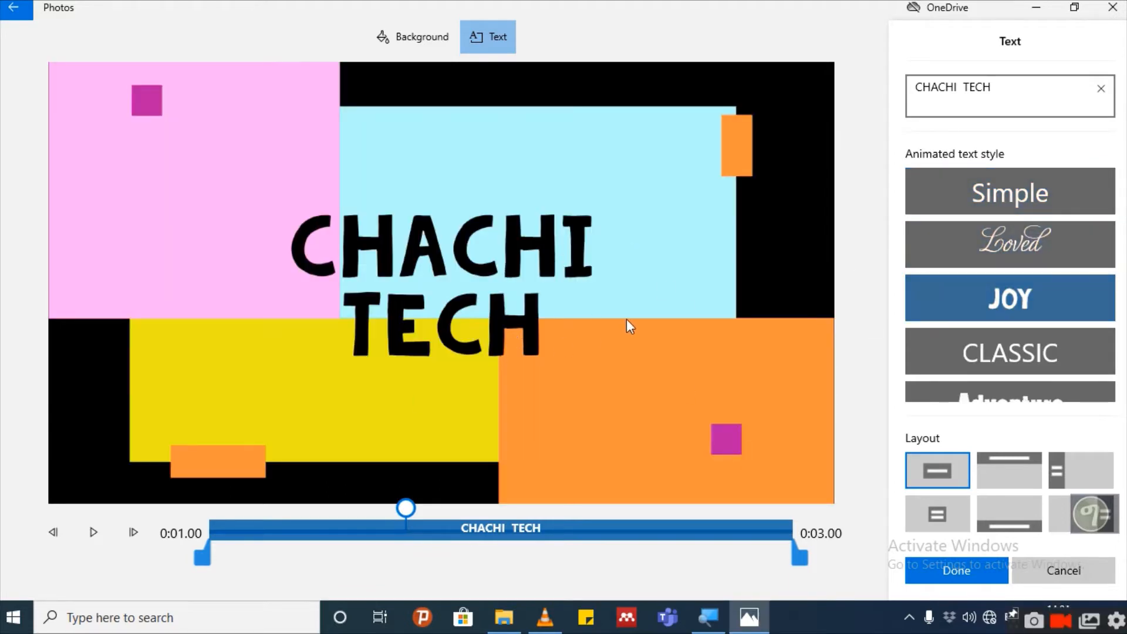
drag(403, 507, 106, 546)
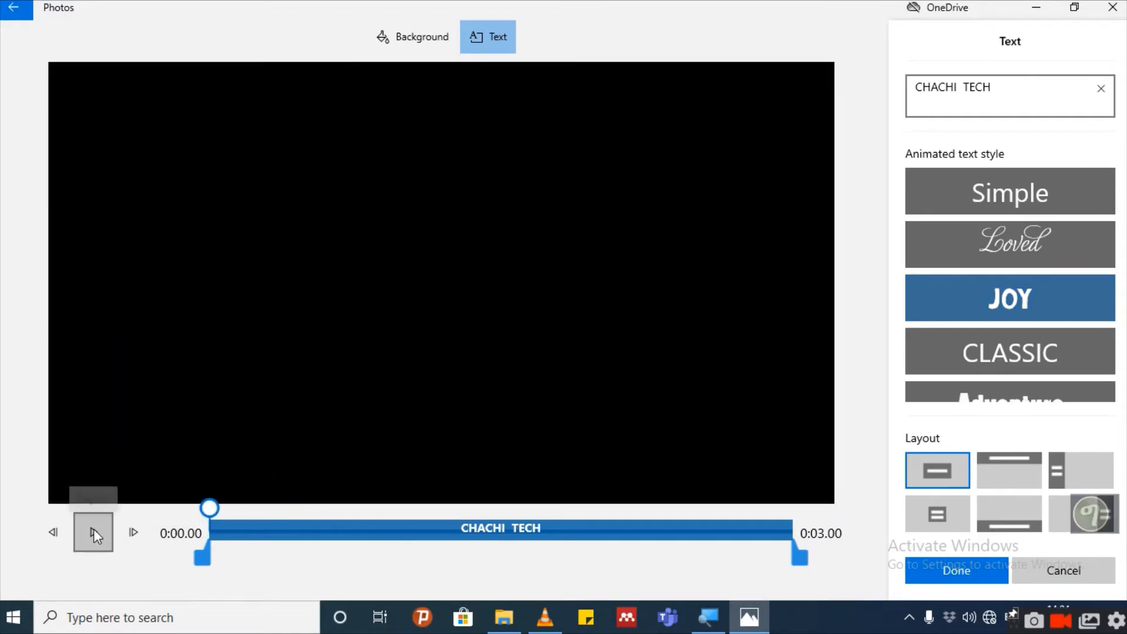
click(93, 533)
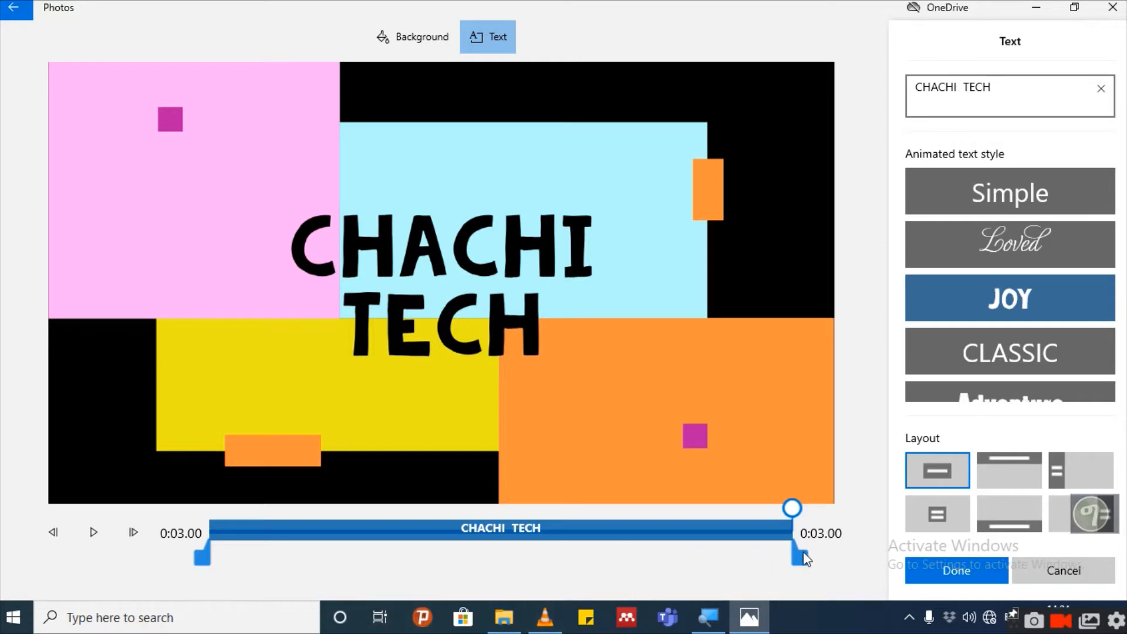
Shorten the title text's display time on the timeline, and extend it back to the end of the 3-second card.
drag(805, 558, 655, 561)
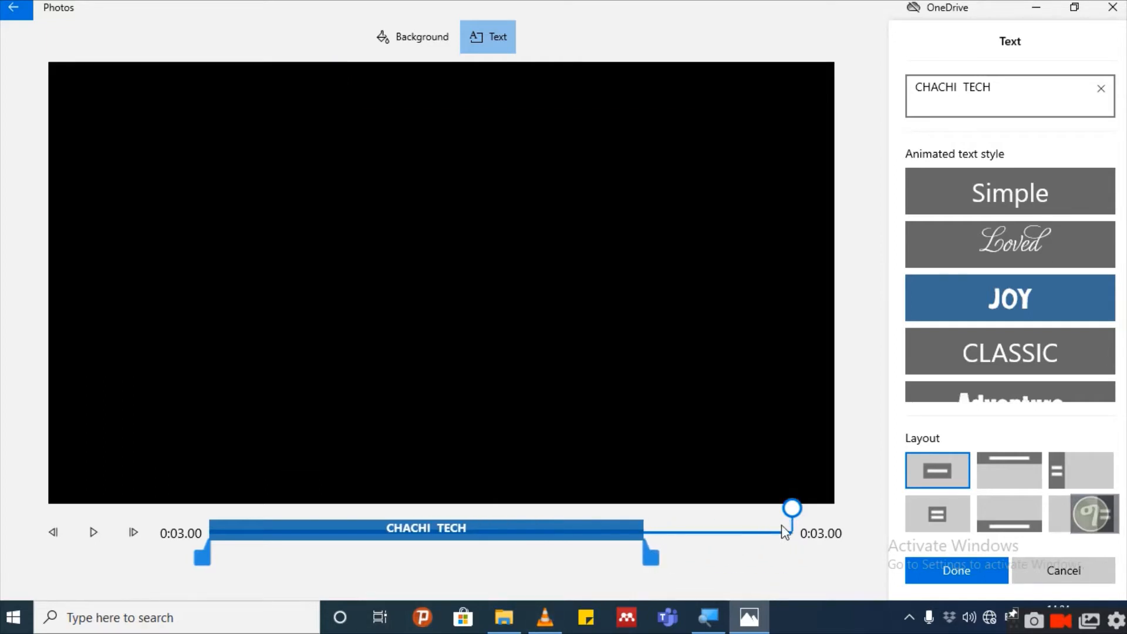
drag(792, 508, 640, 514)
drag(656, 568, 847, 565)
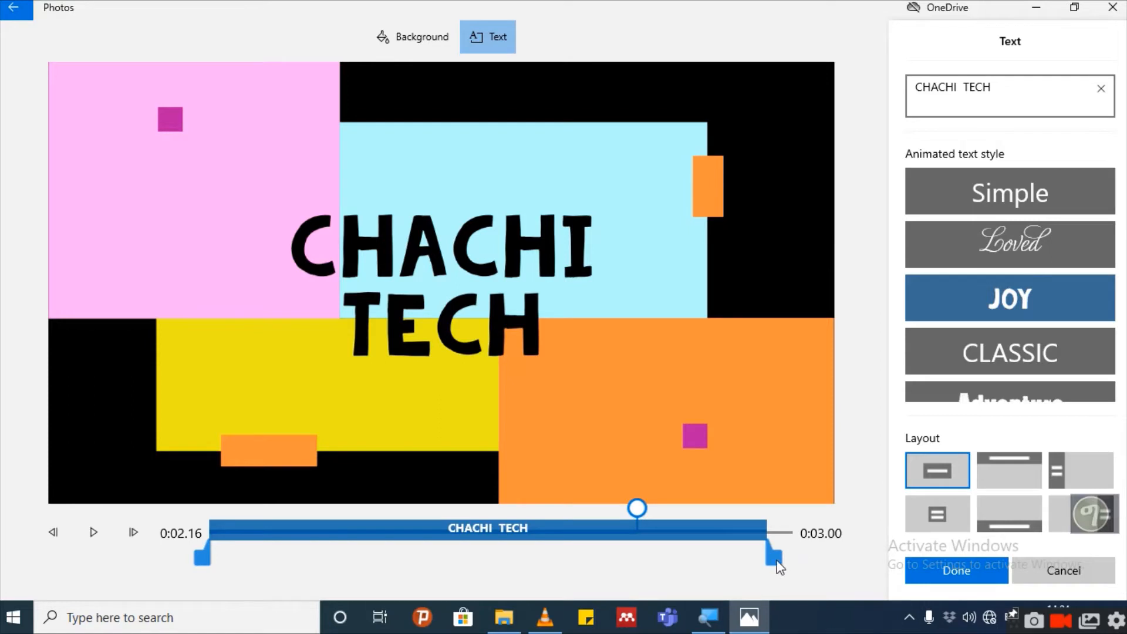
drag(771, 557, 819, 555)
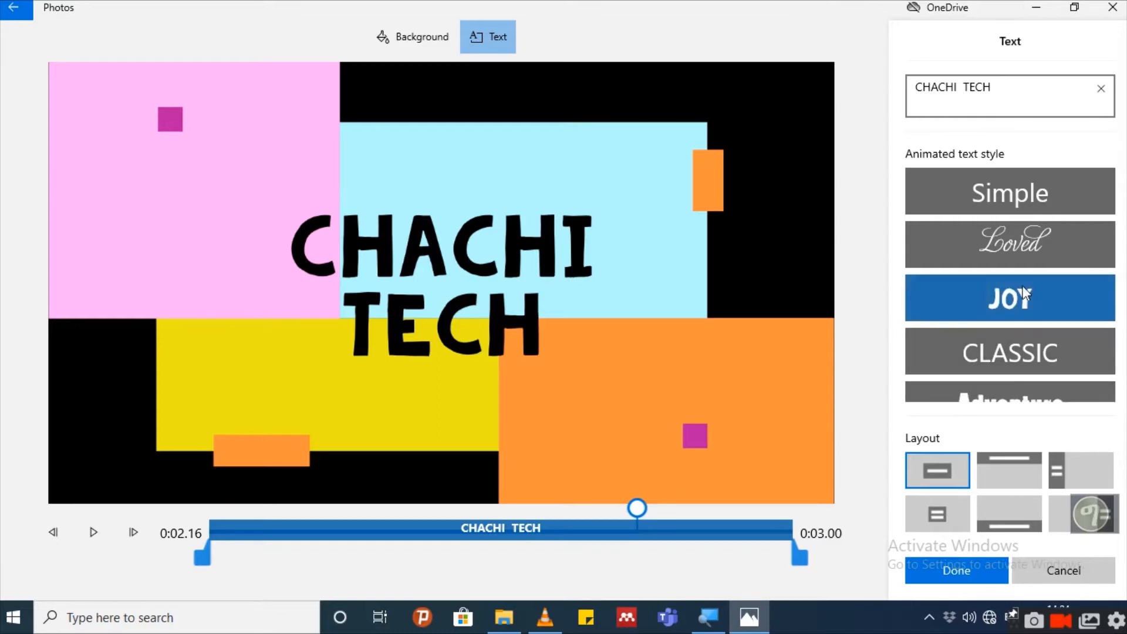
Apply the Classic animated text style to the title and play its animation from the start.
click(1004, 357)
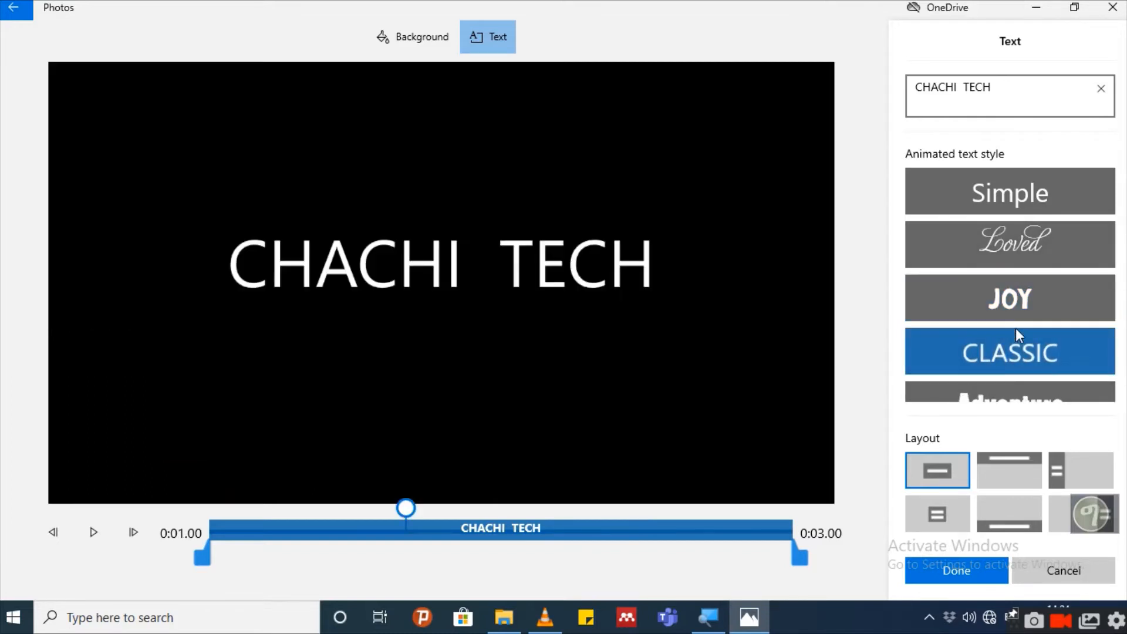
scroll(1016, 328, down, 2)
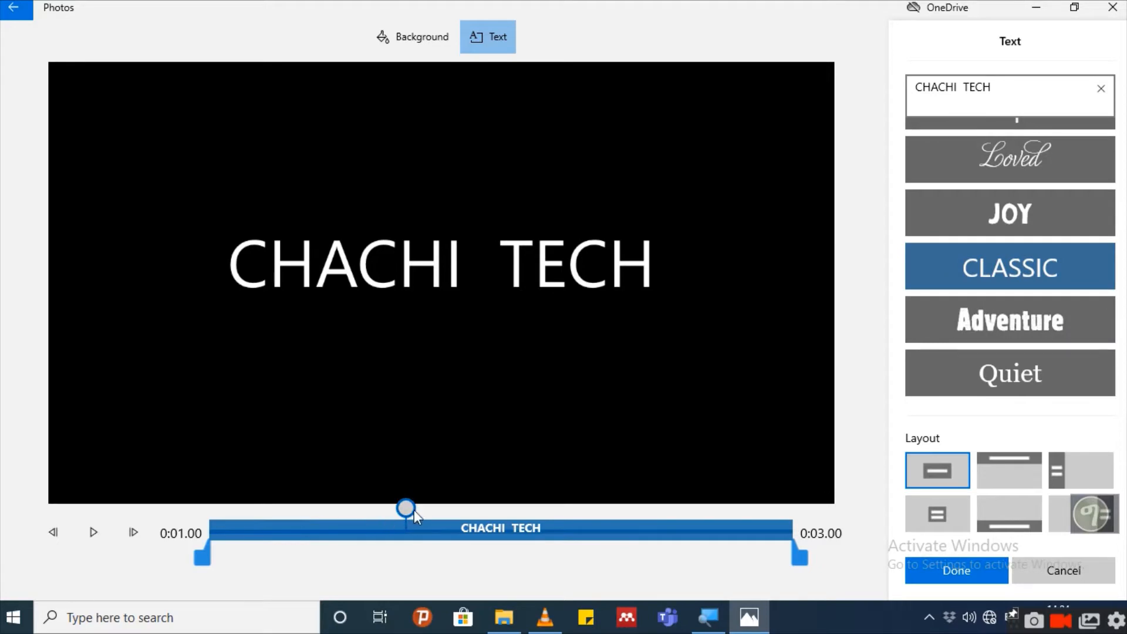
drag(414, 510, 5, 528)
click(93, 524)
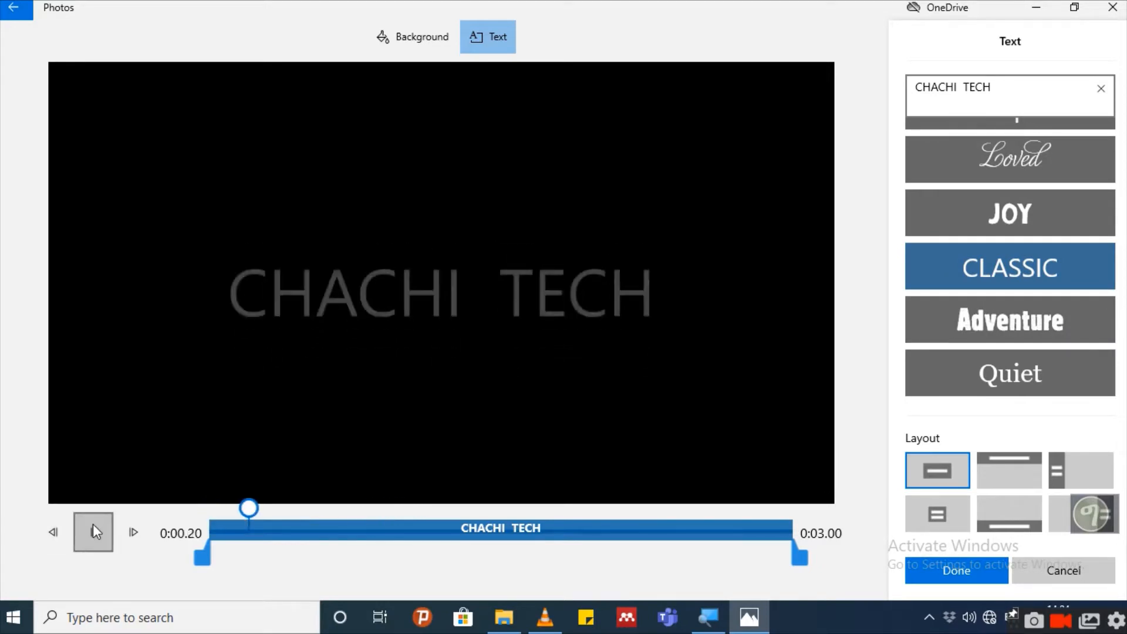
Apply the Cartoon animated text style to the title and play its animation from the start.
scroll(1045, 293, down, 3)
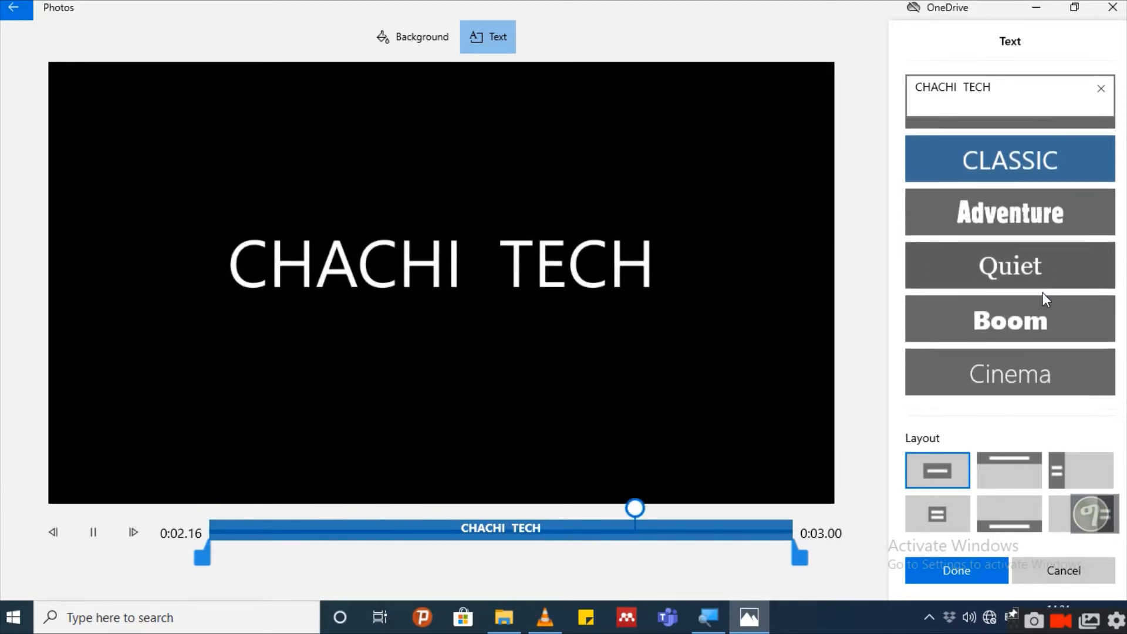
scroll(1039, 298, down, 4)
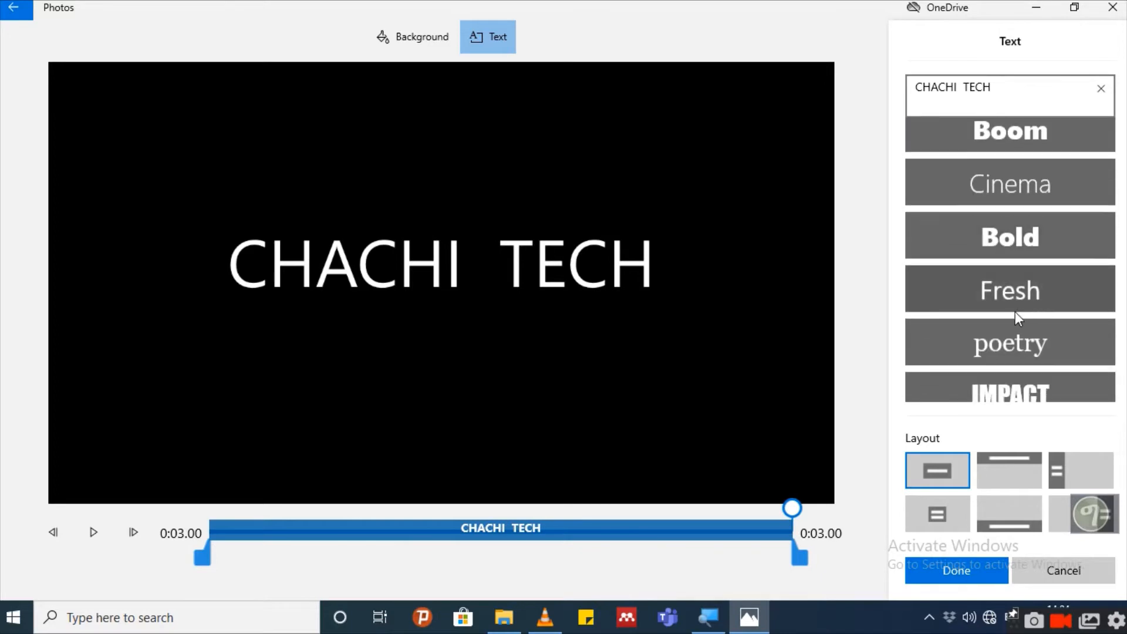
scroll(1016, 313, down, 3)
click(1007, 323)
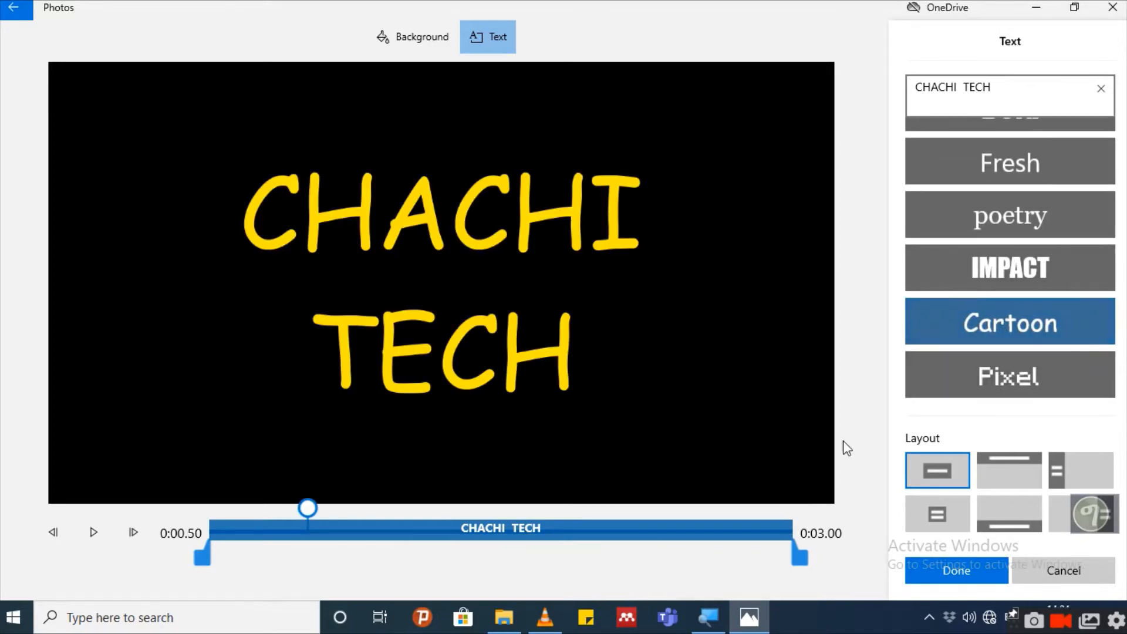
drag(307, 508, 206, 509)
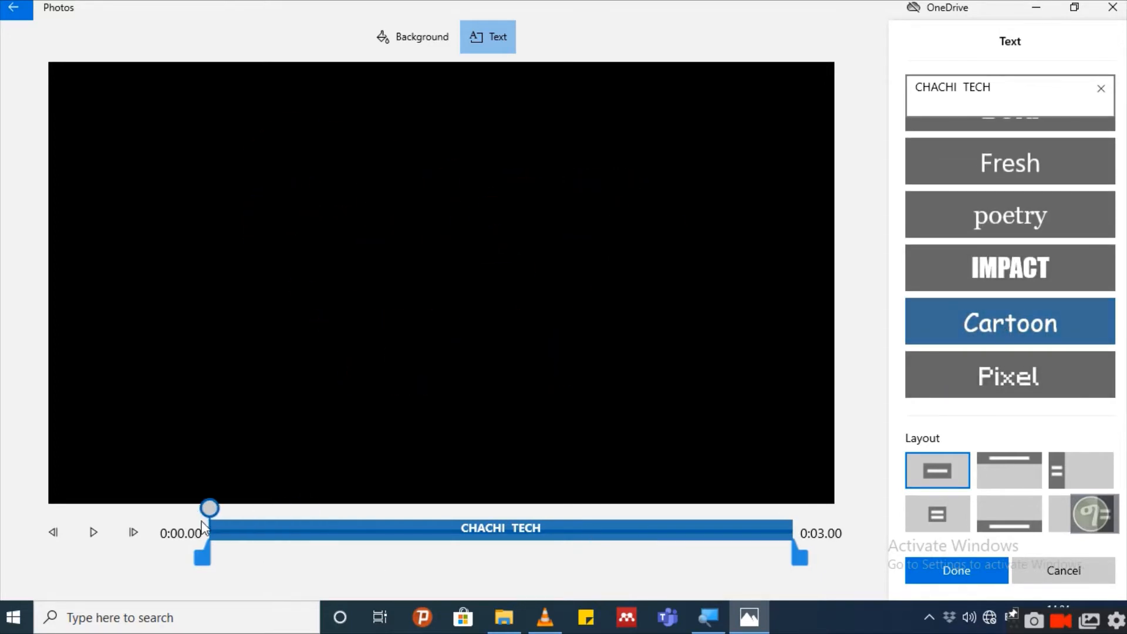
click(110, 532)
drag(793, 527, 492, 531)
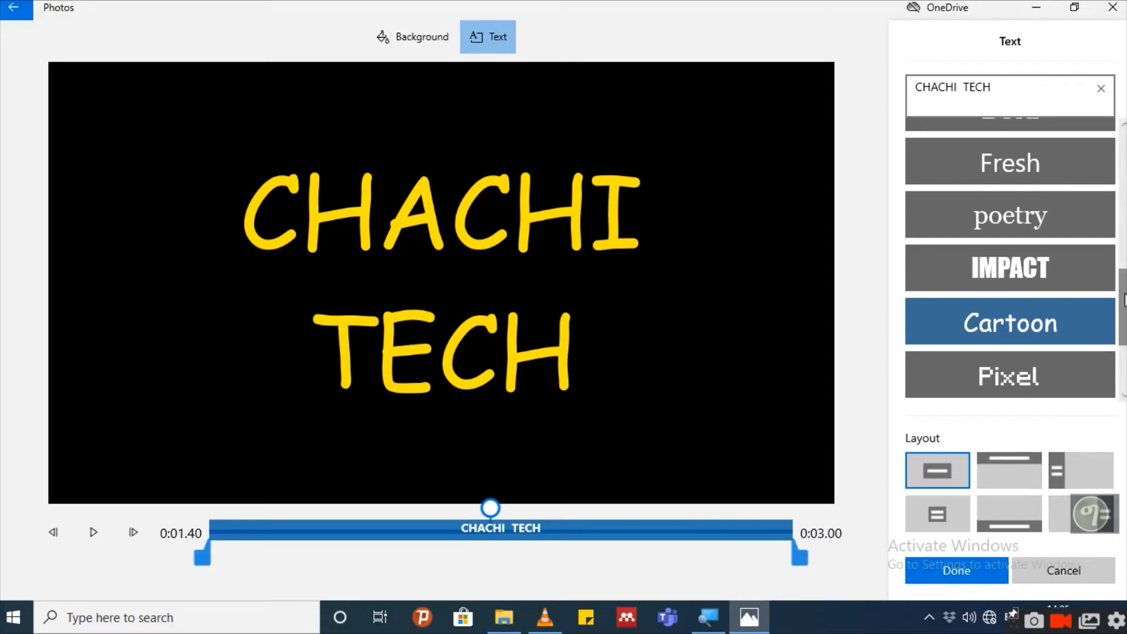
Try the Top, Left, Title 2, Bottom and Right layouts on the title, and return it to the large centered layout.
scroll(1125, 300, down, 3)
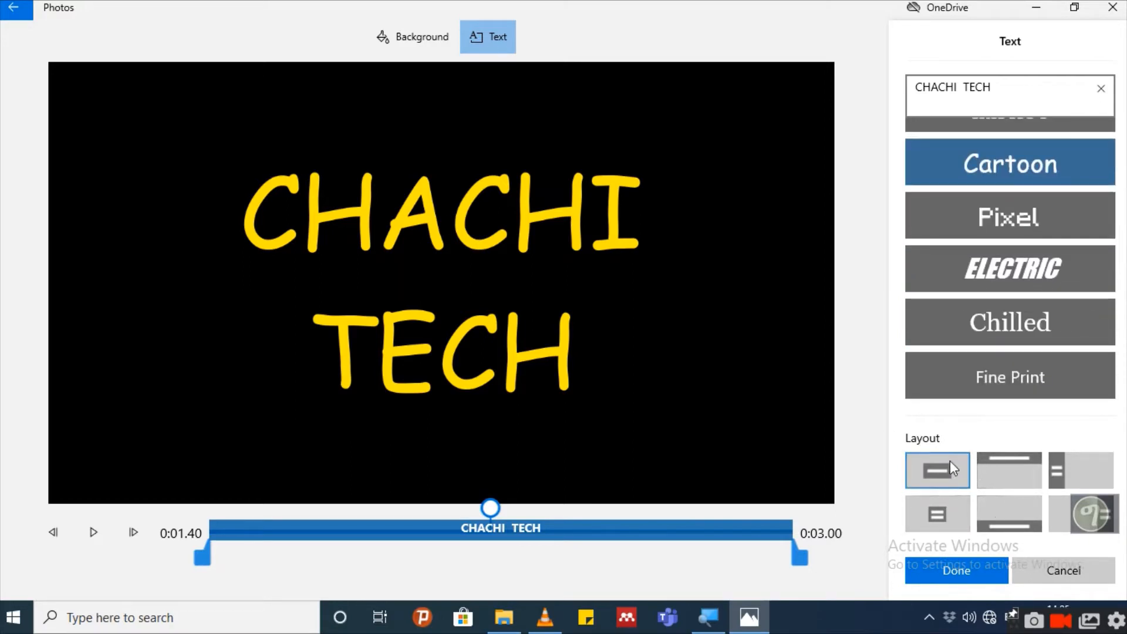
click(1014, 464)
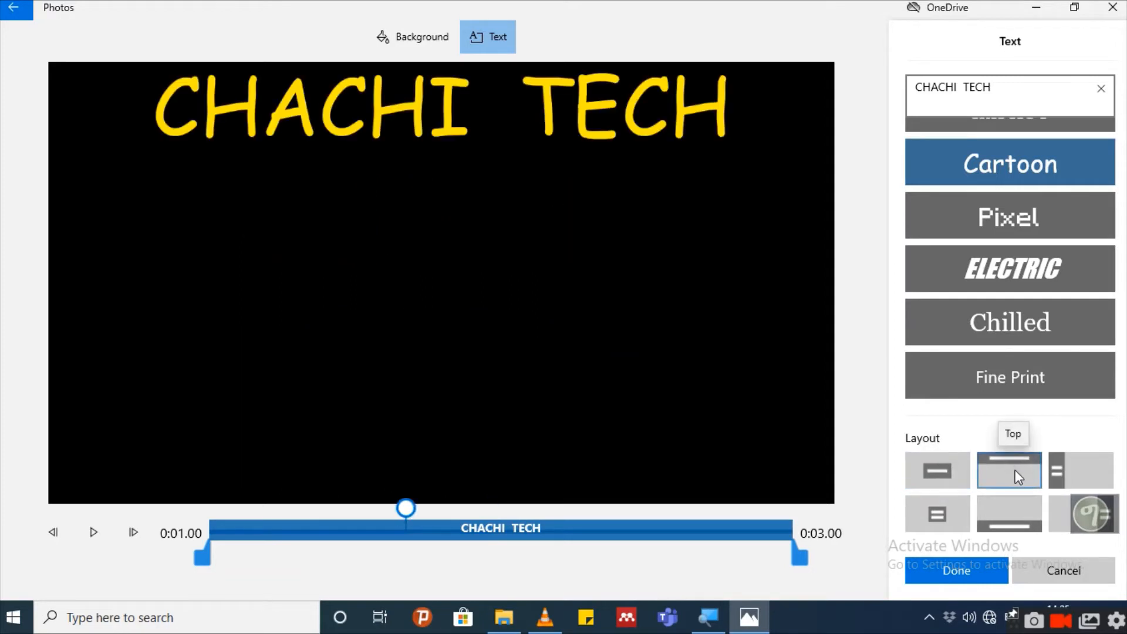
click(1073, 476)
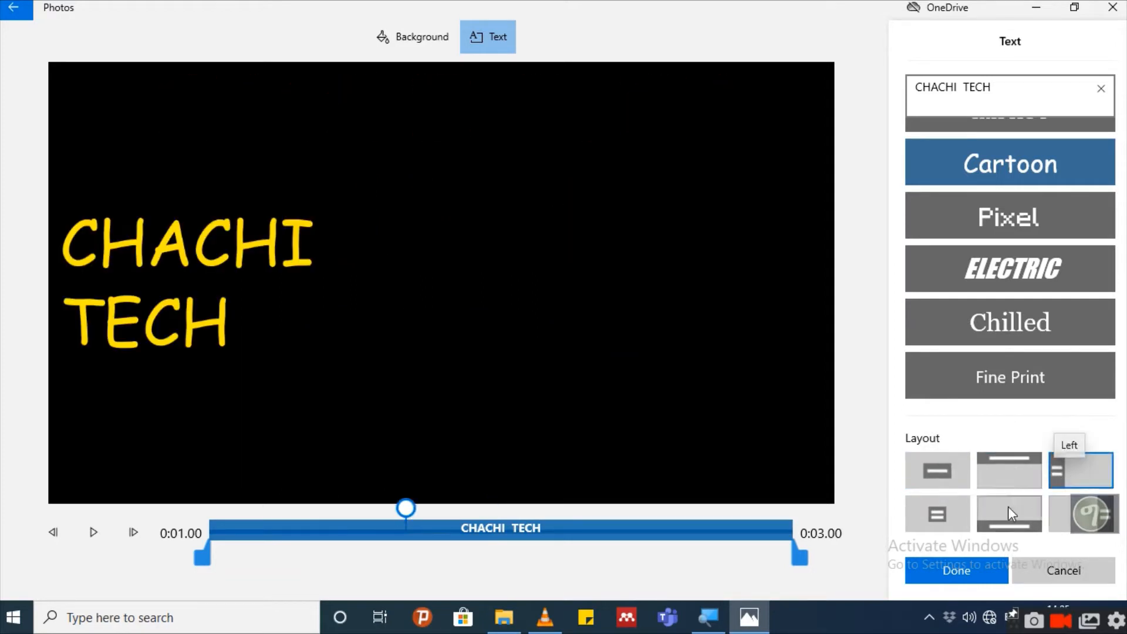
click(950, 509)
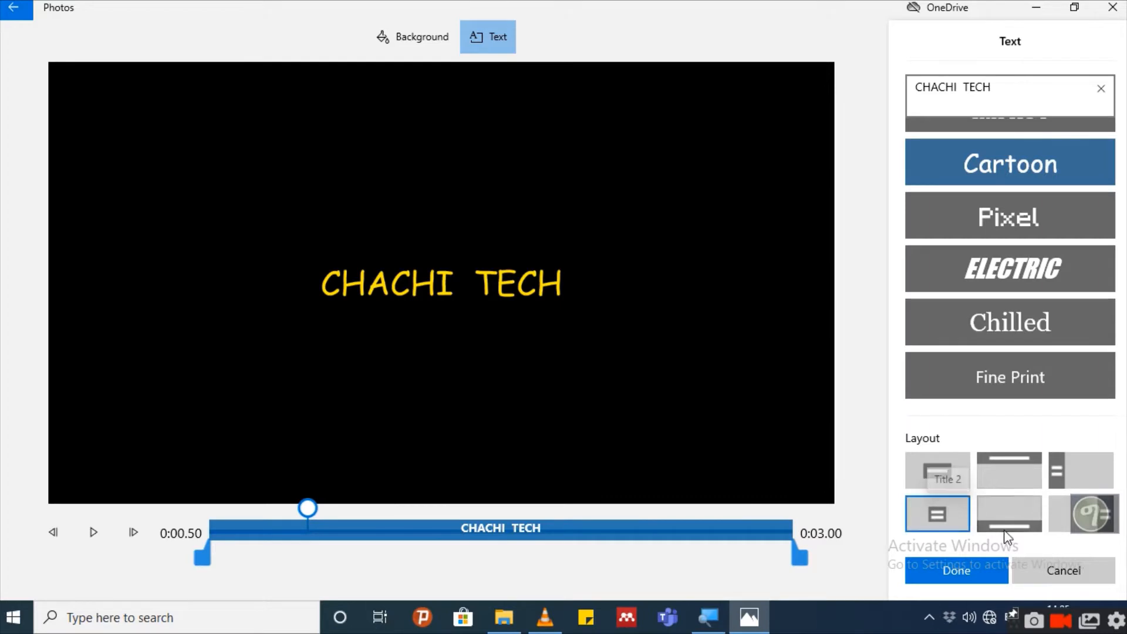
click(1016, 512)
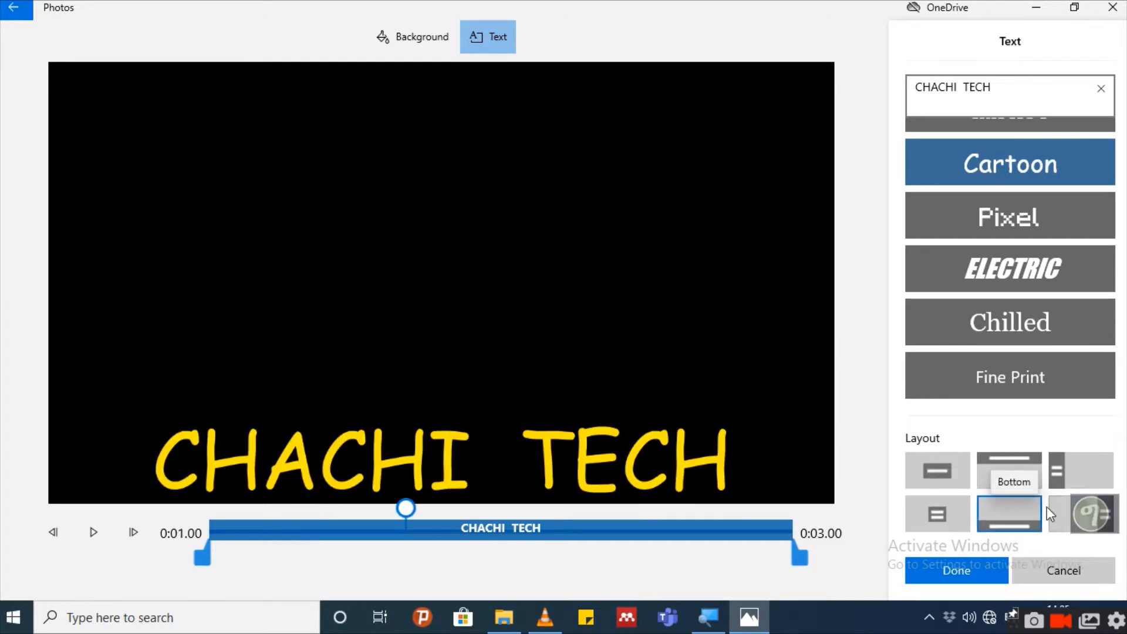
click(1064, 523)
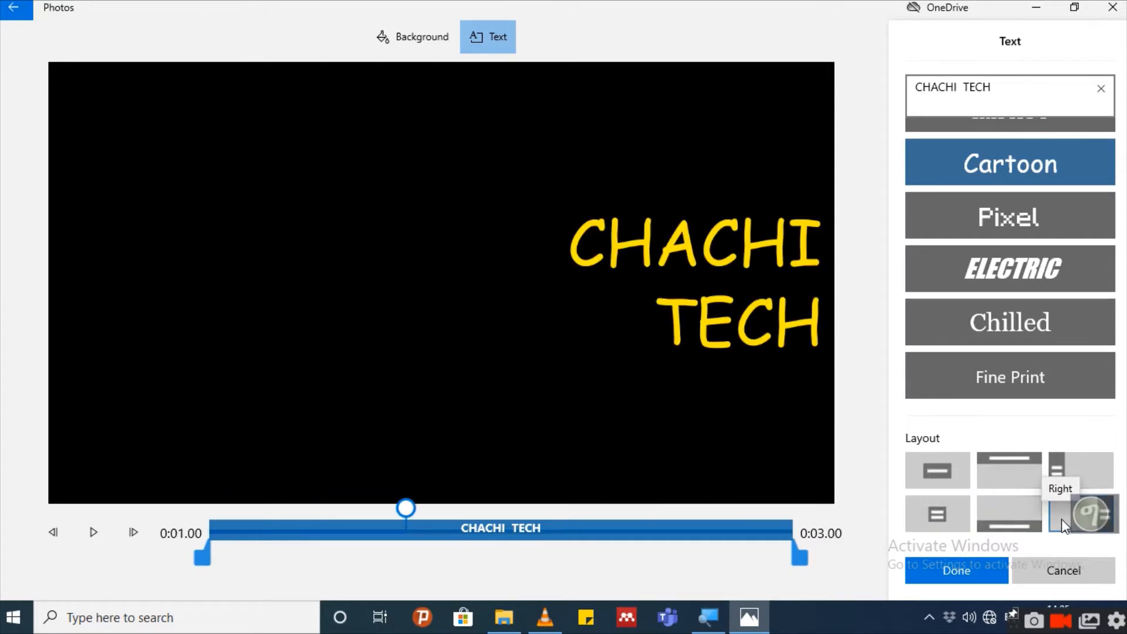
click(935, 476)
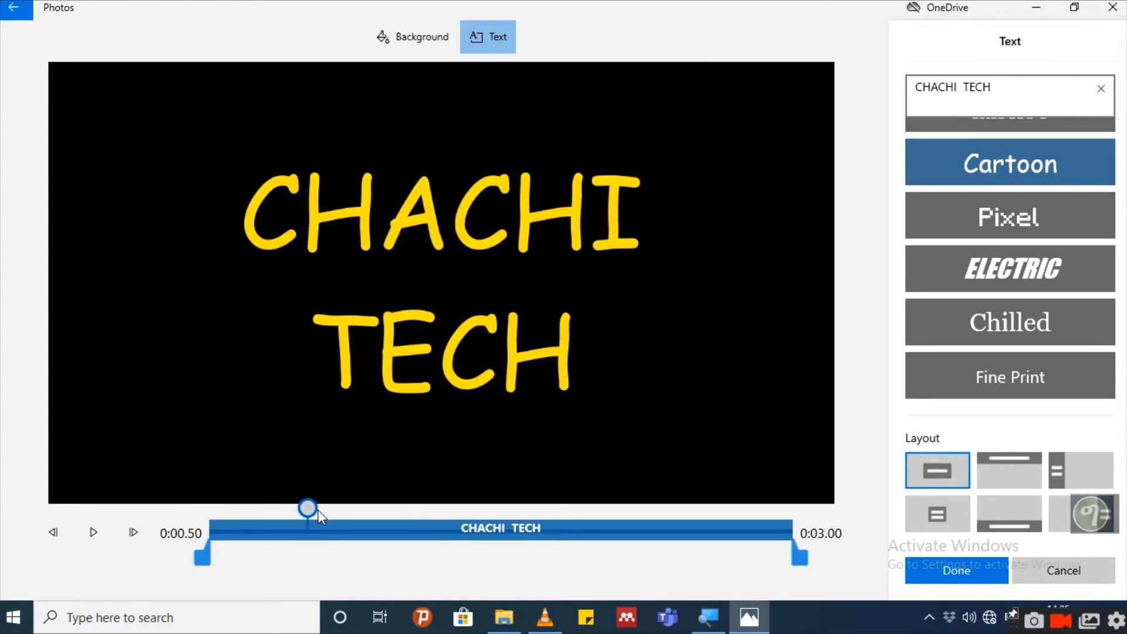
Check the start of the Cartoon animation, finish the text edit, and play the card in the project preview.
drag(319, 510, 226, 509)
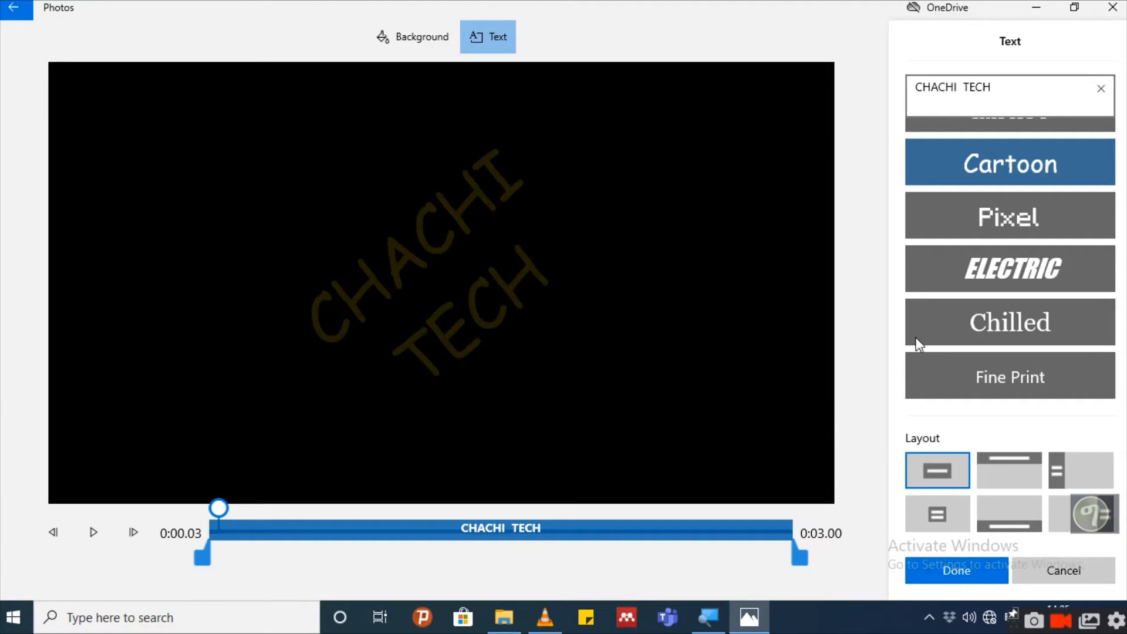
click(954, 572)
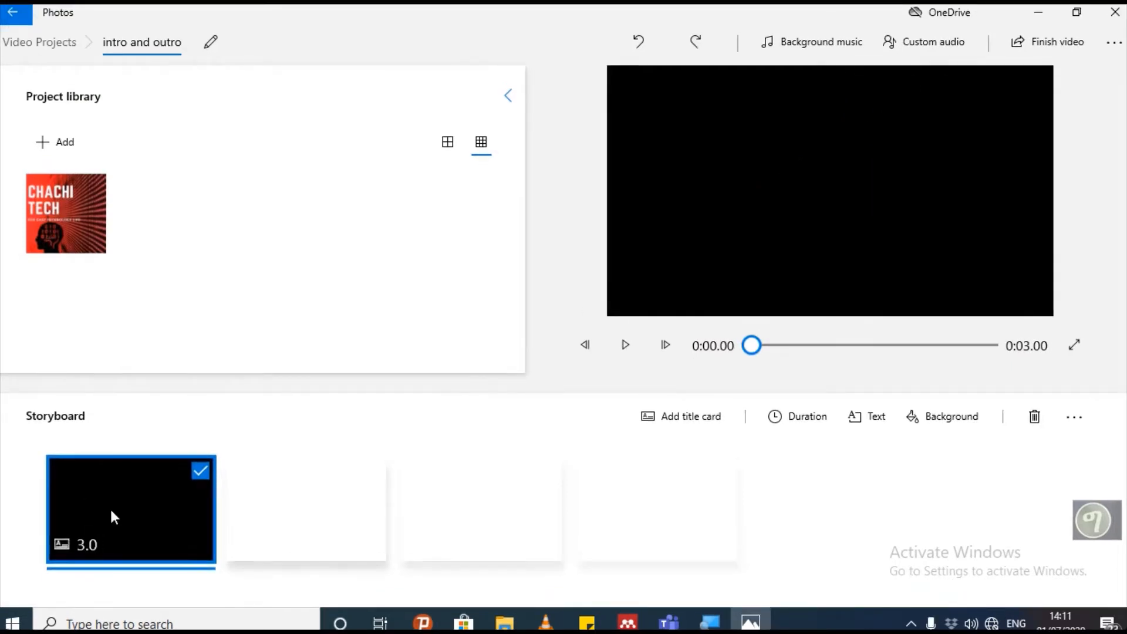
click(631, 345)
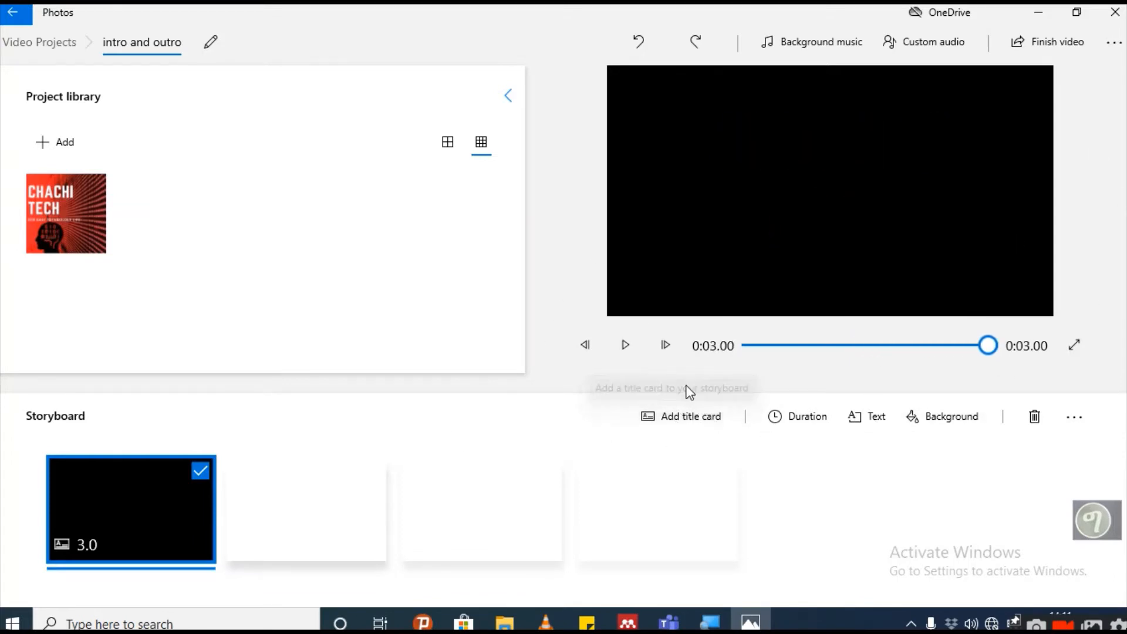
Add another title card to the storyboard and move it after the CHACHI TECH card.
click(684, 413)
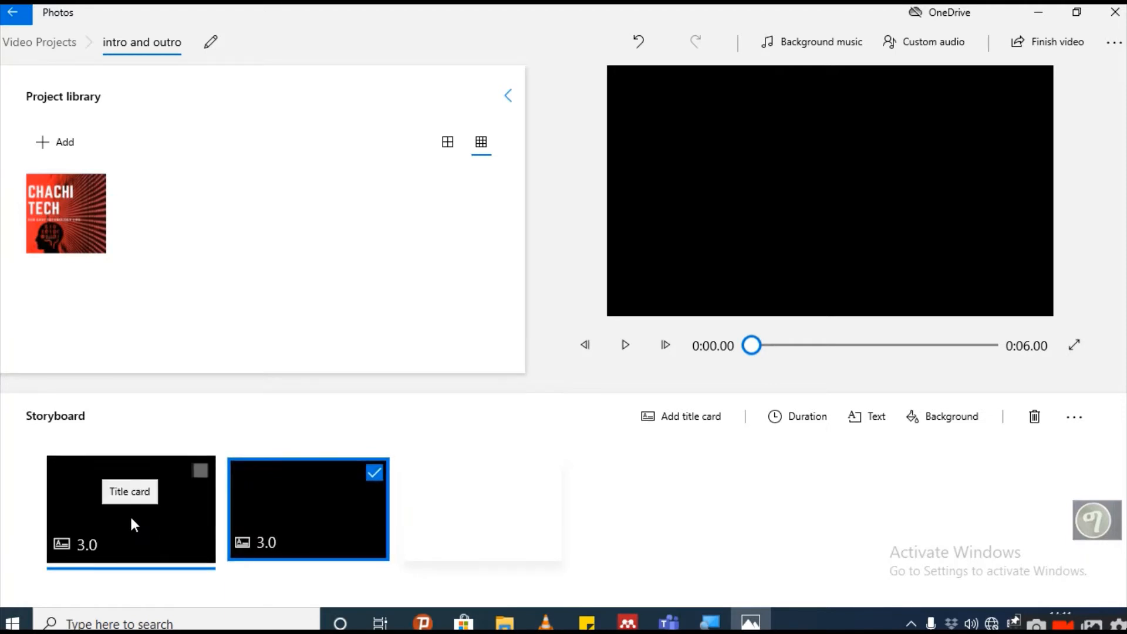
drag(129, 515, 354, 587)
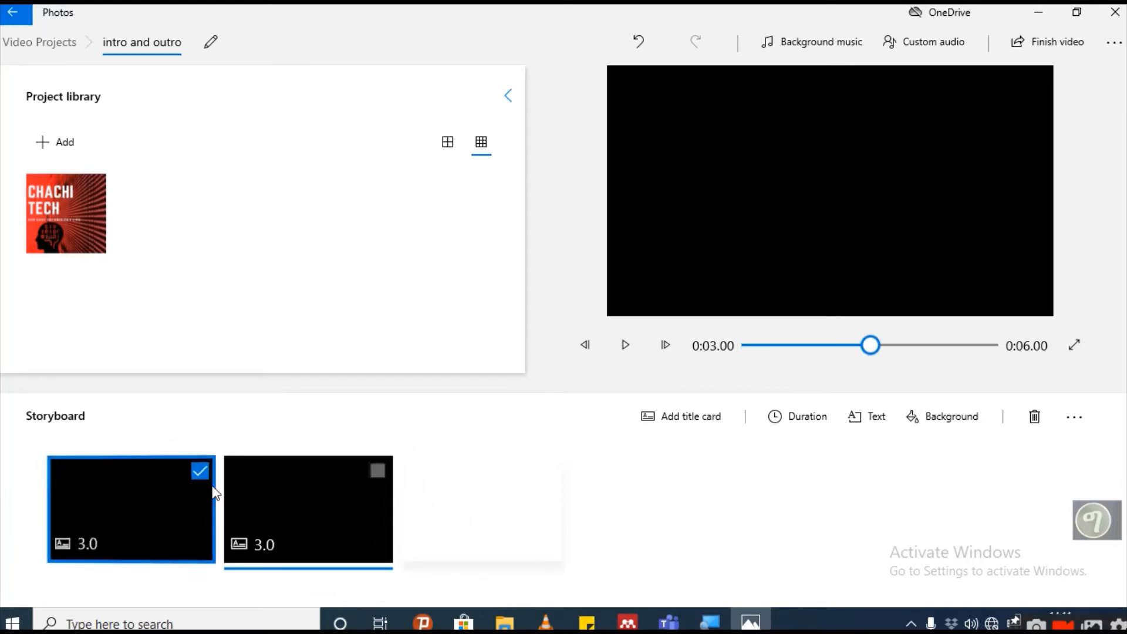
click(195, 473)
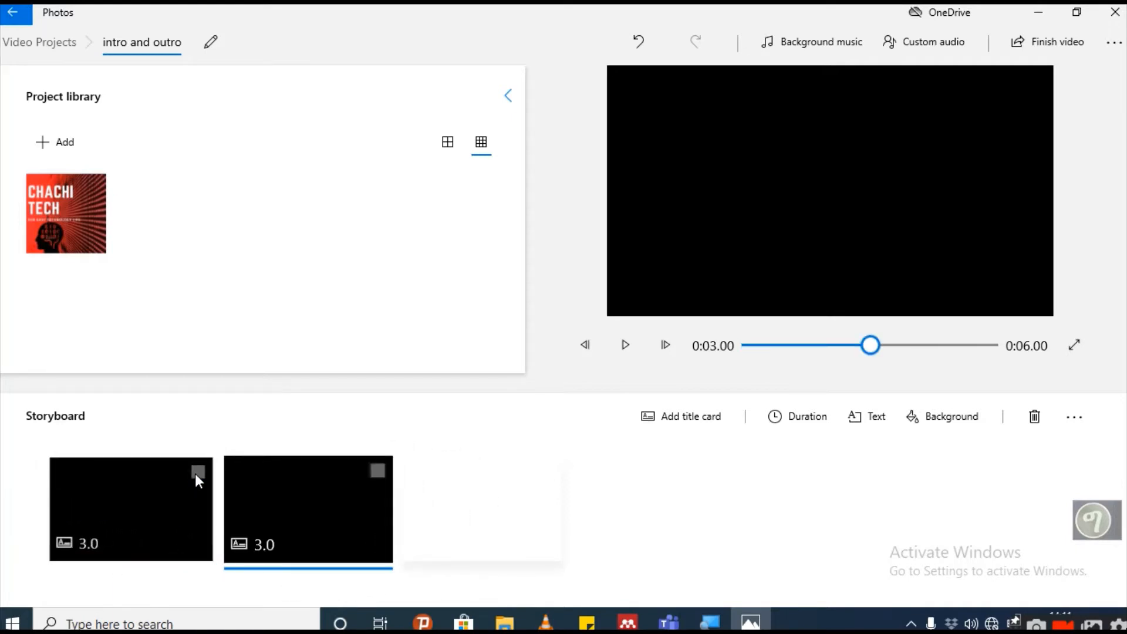
Replace the default text of the second title card with "To Elevate Technology Experince".
right_click(329, 515)
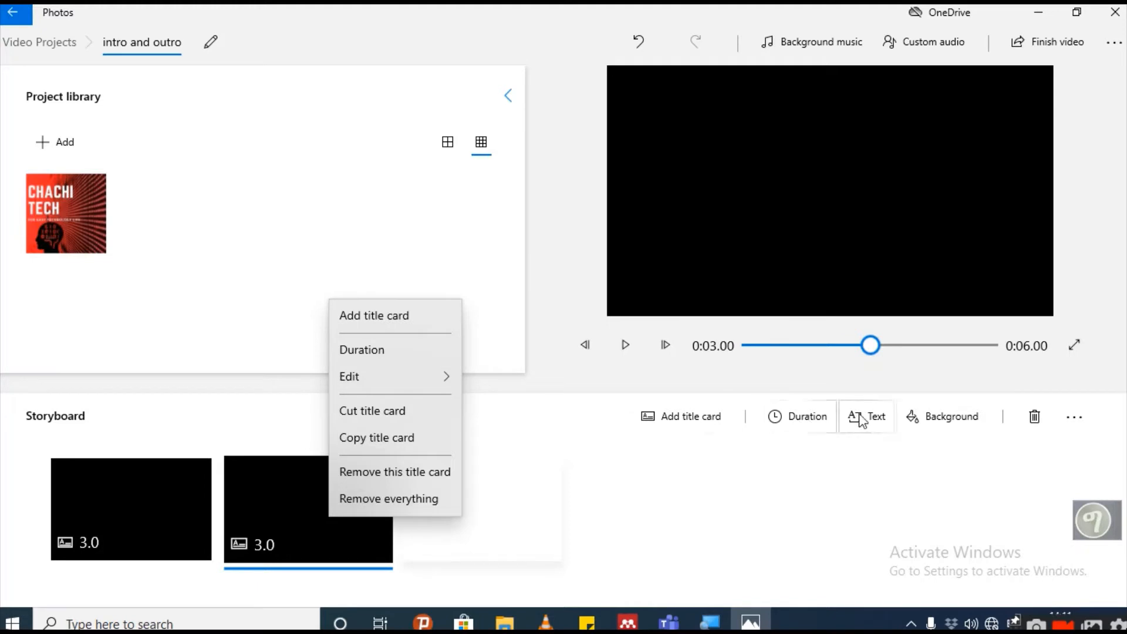
click(284, 502)
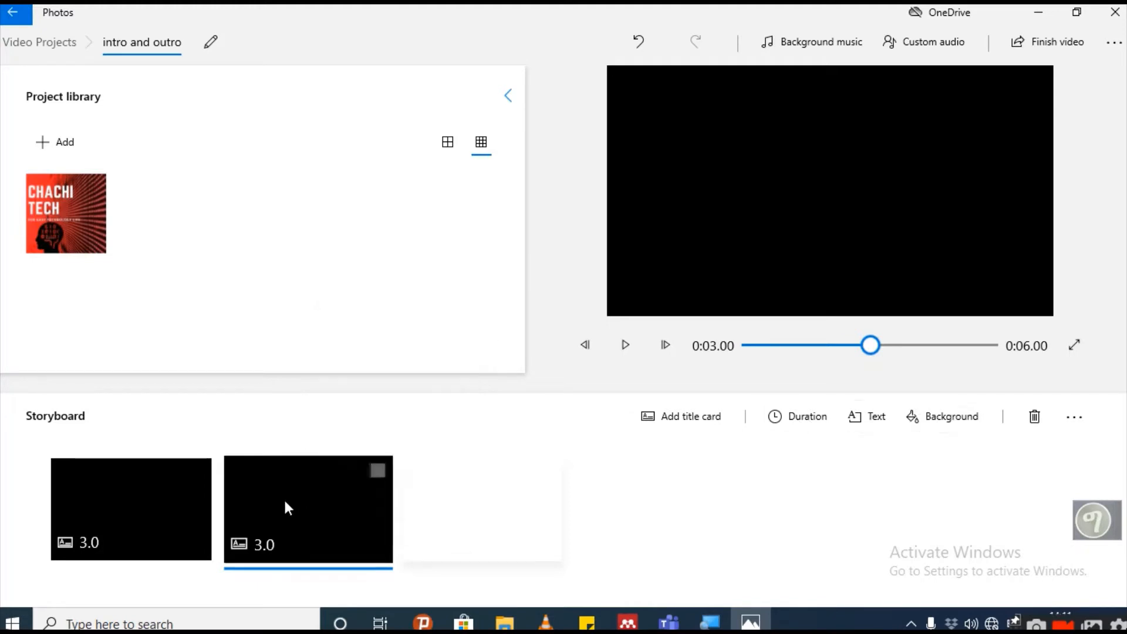
right_click(284, 501)
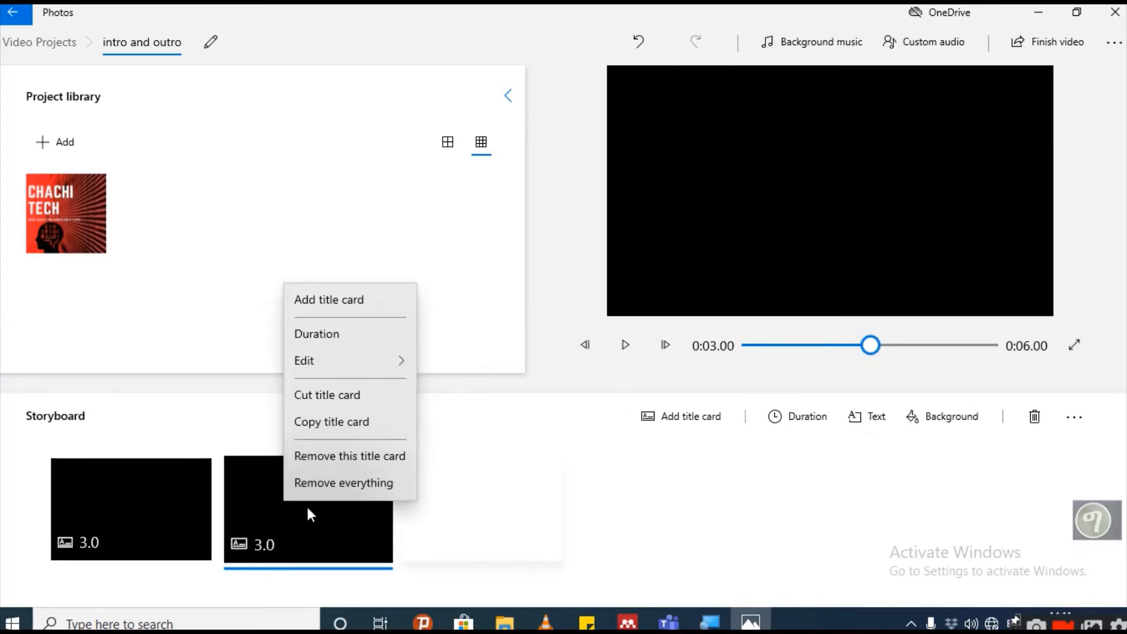
mouse_move(357, 357)
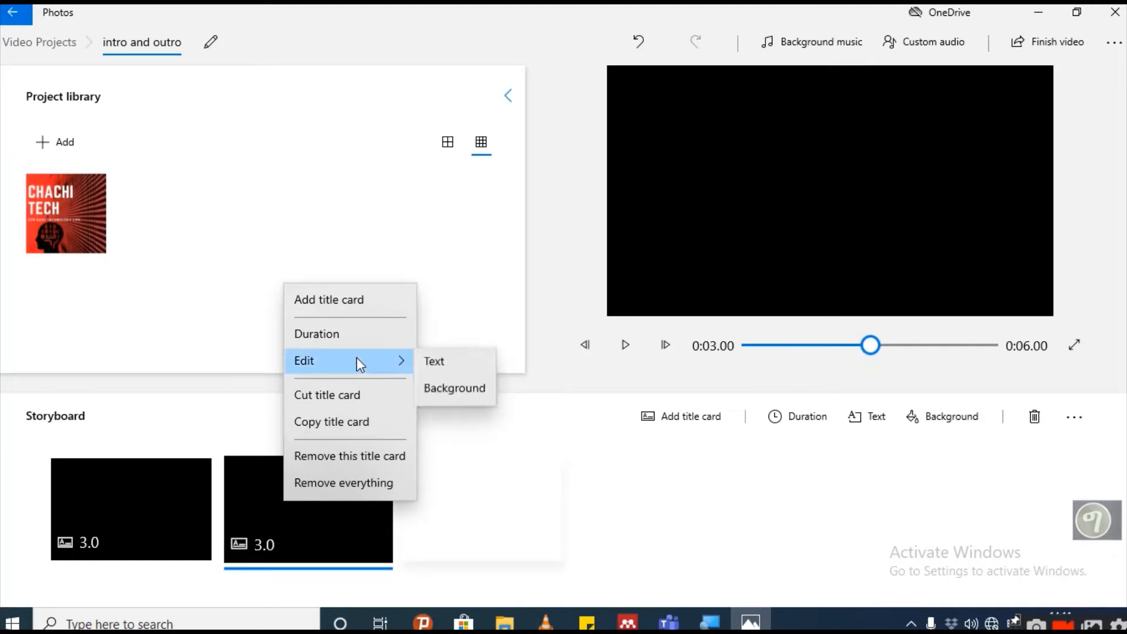
click(452, 364)
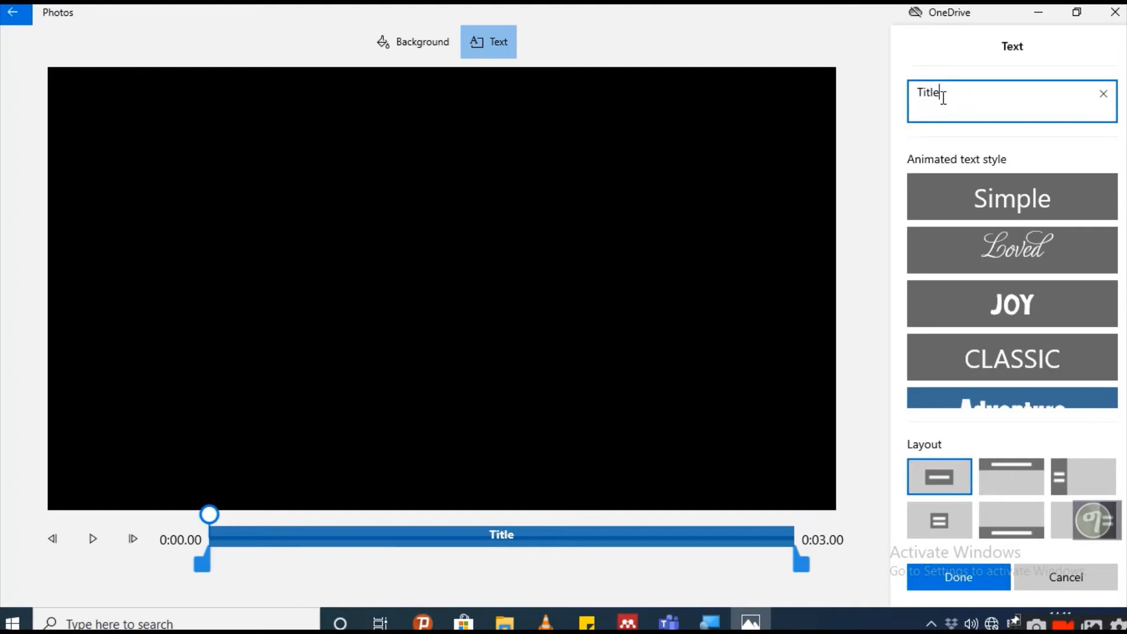
key(BackSpace)
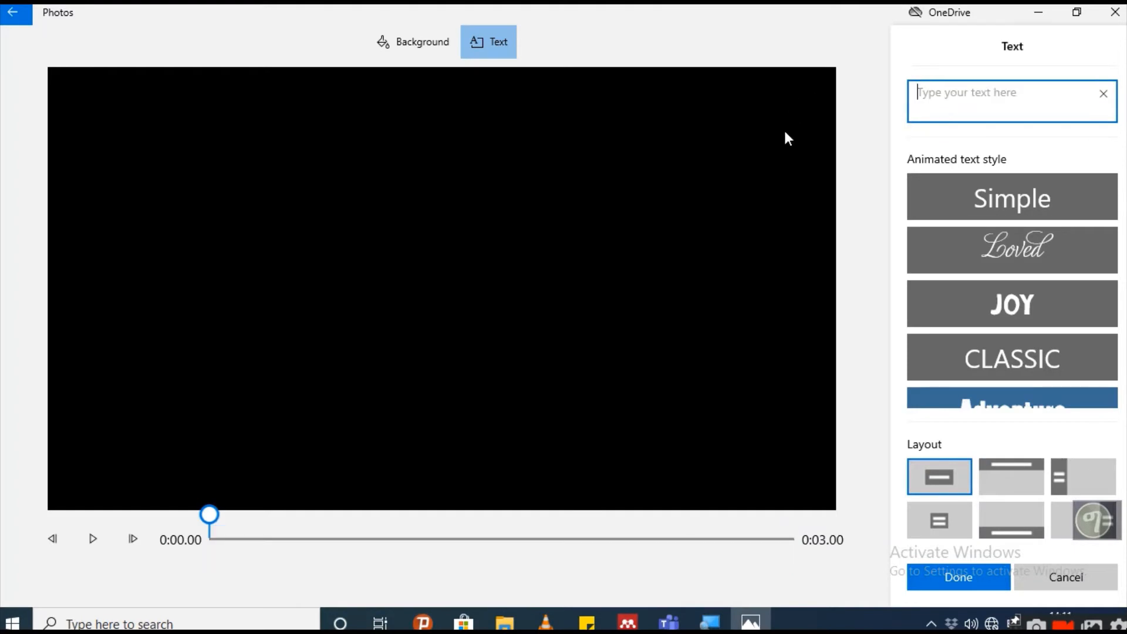
text(To E)
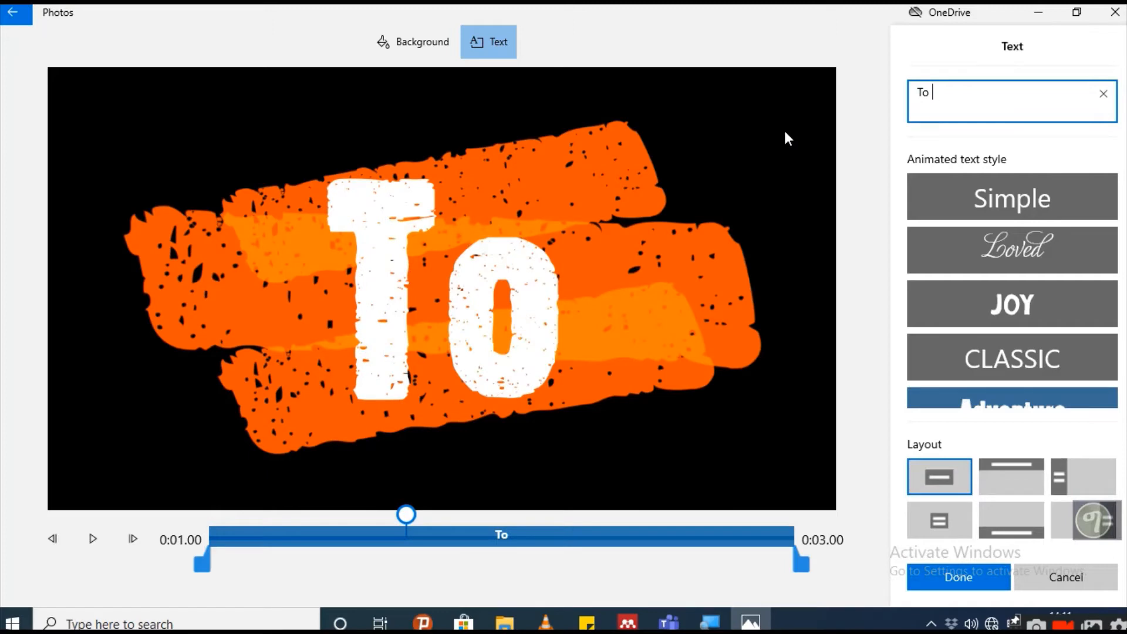
text(levate)
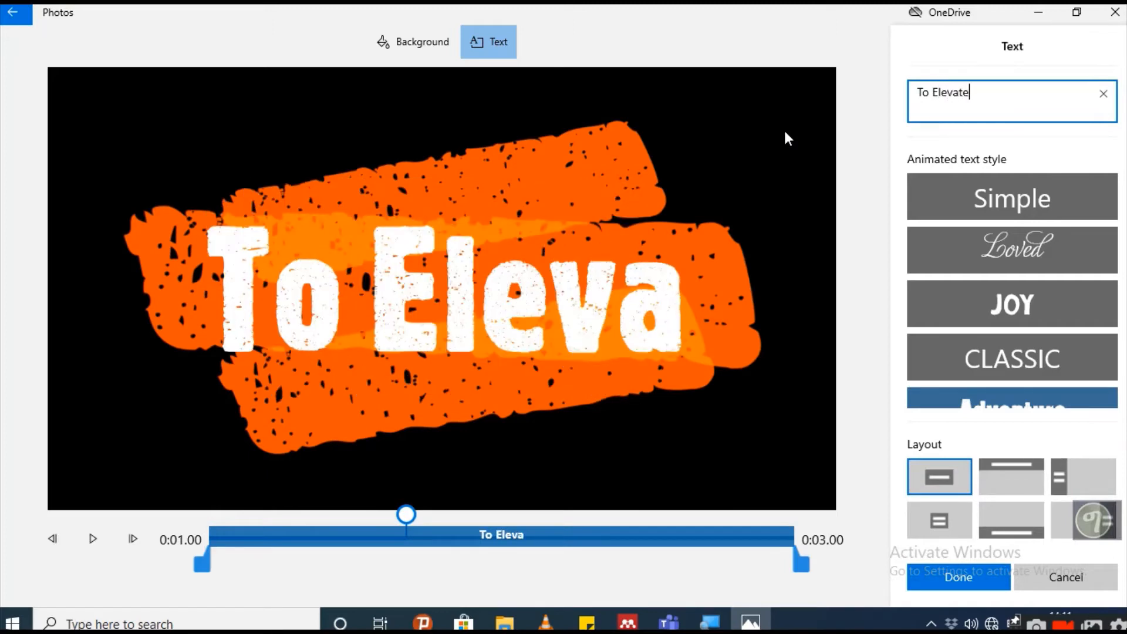
text( Tech)
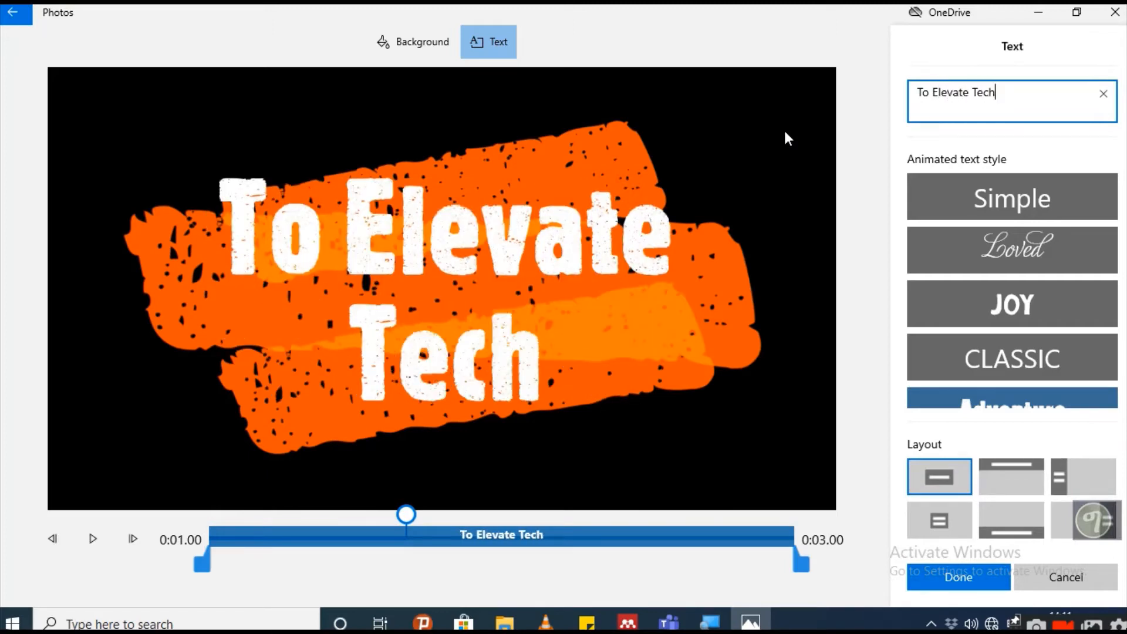
text(nolog)
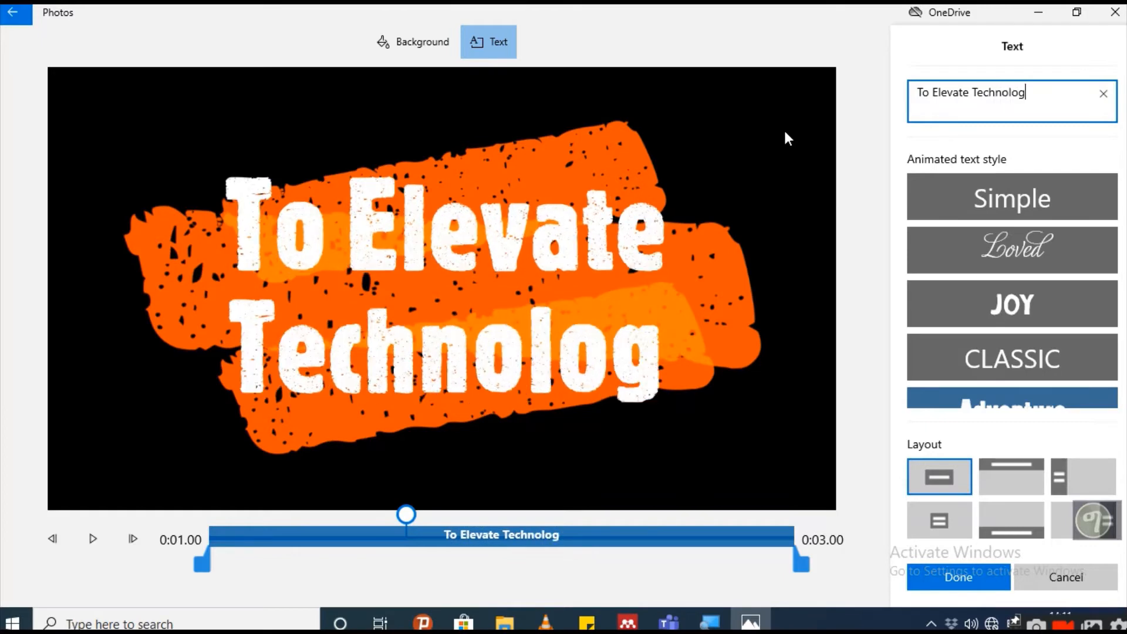
text(y Exper)
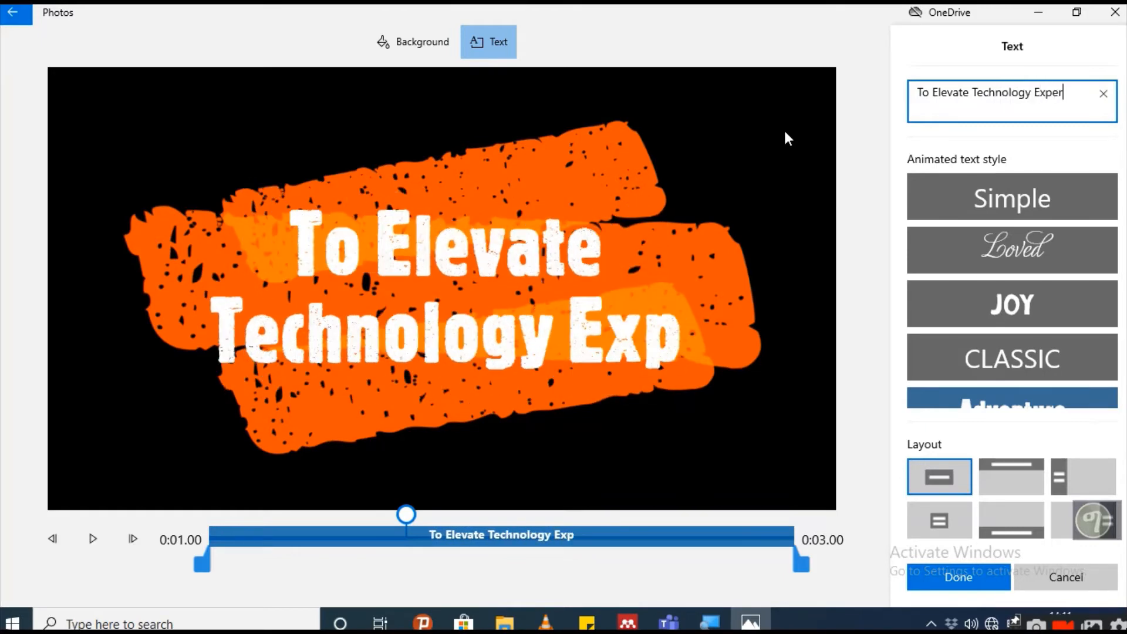
text(ince)
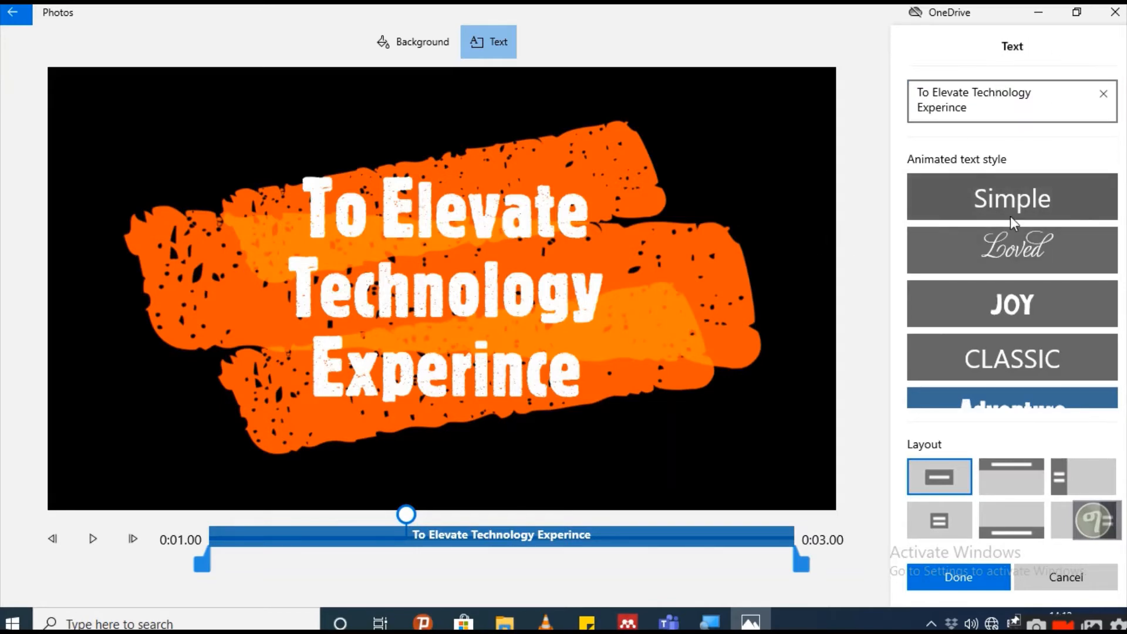
Play the second card's Adventure-style text animation from the start and finish the text edit.
scroll(1013, 286, down, 1)
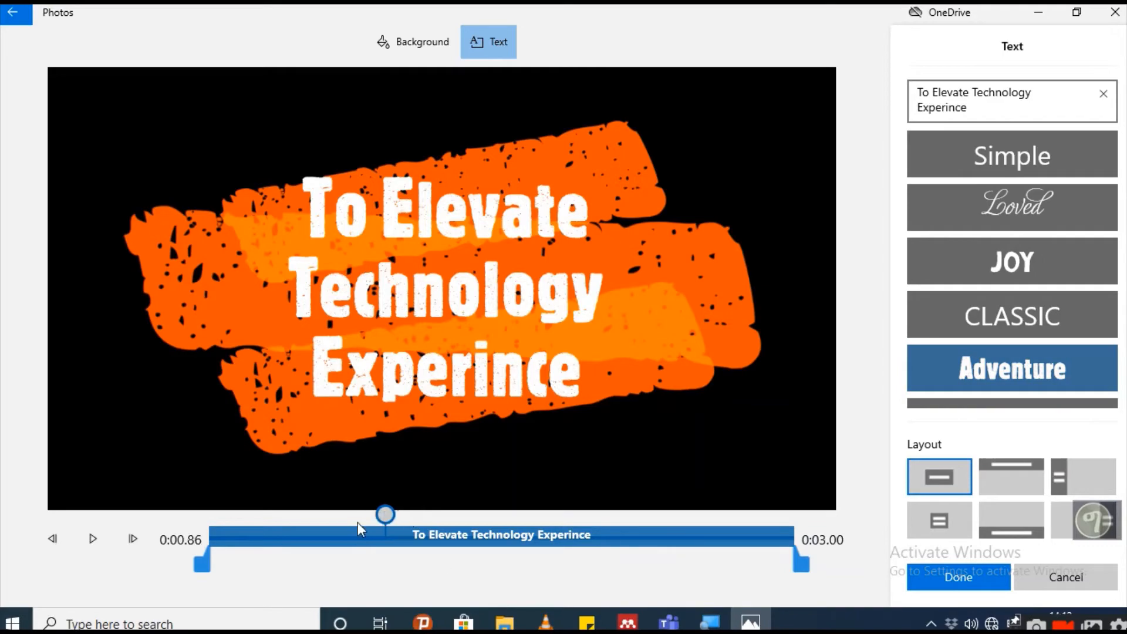
drag(358, 528, 195, 523)
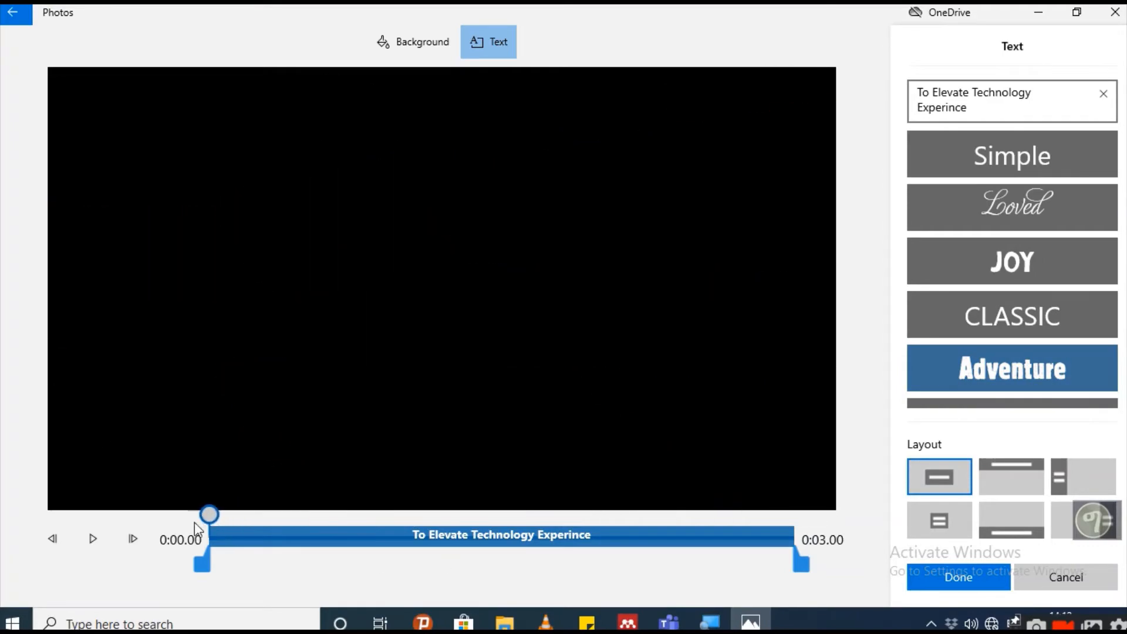
click(88, 551)
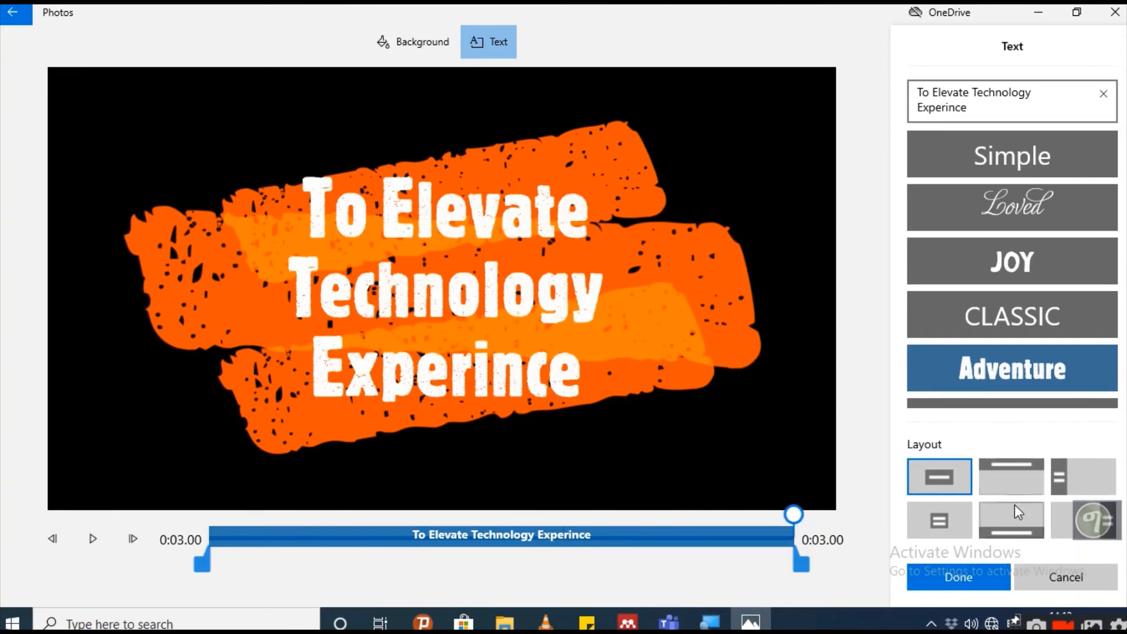
click(949, 581)
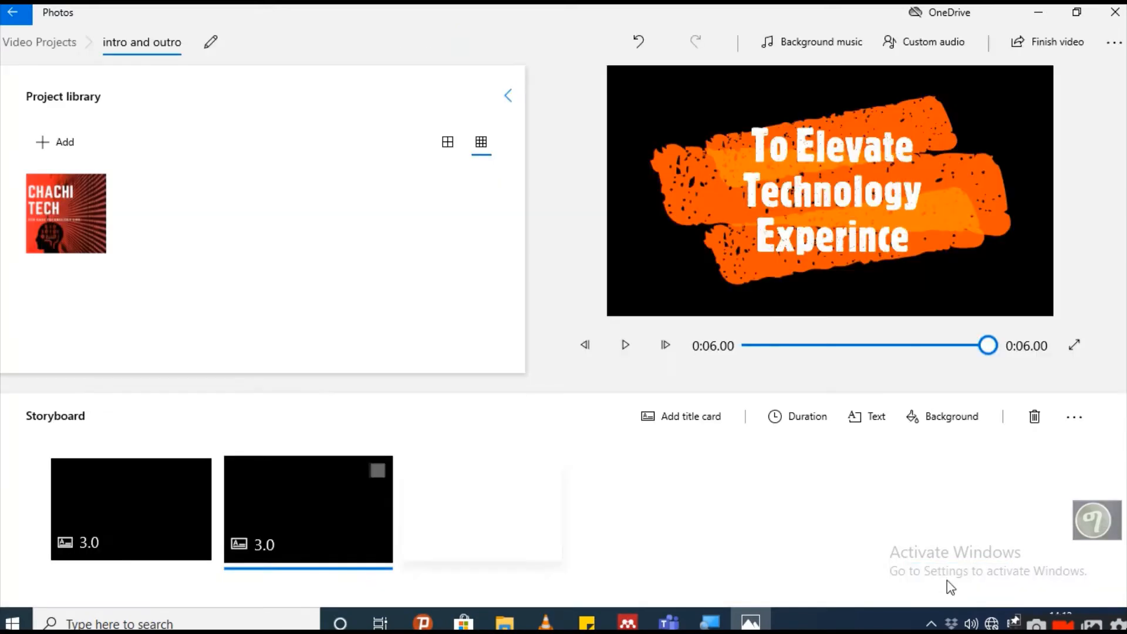
Play the whole two-card project from the beginning in the preview.
drag(988, 346, 644, 362)
click(625, 345)
drag(83, 209, 129, 231)
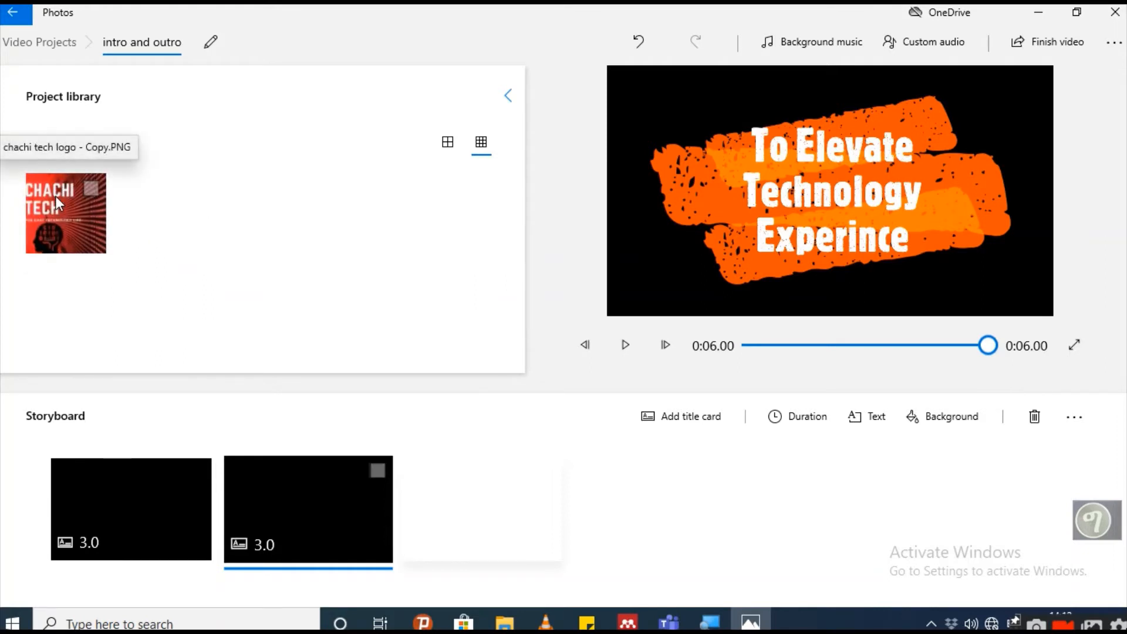
Place the logo image from the project library in the storyboard after the second title card.
click(91, 188)
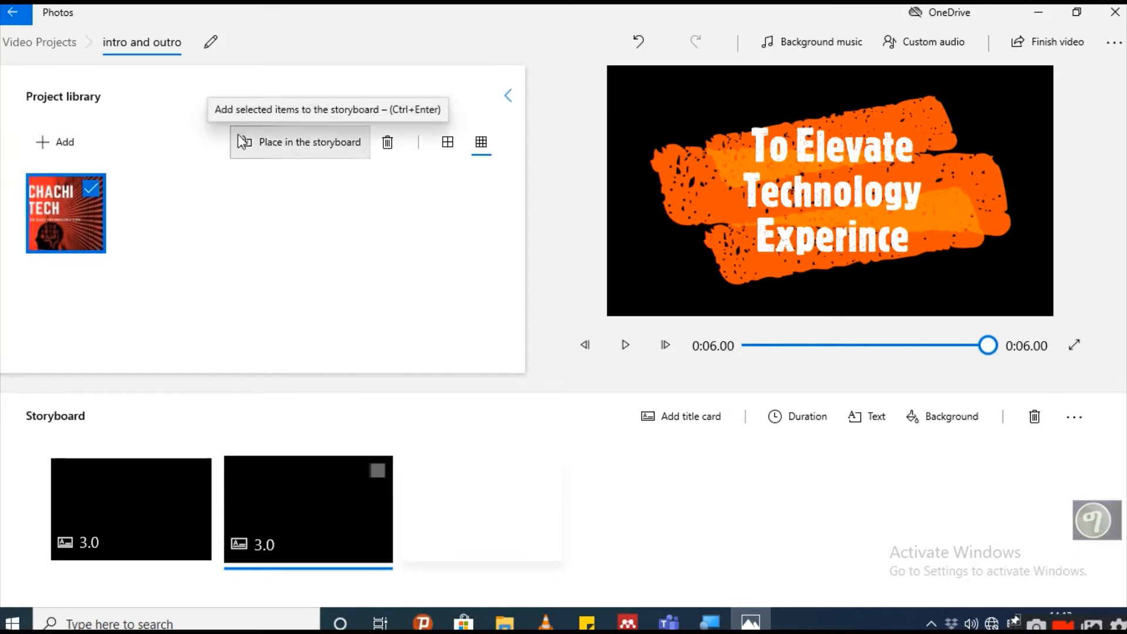
click(327, 149)
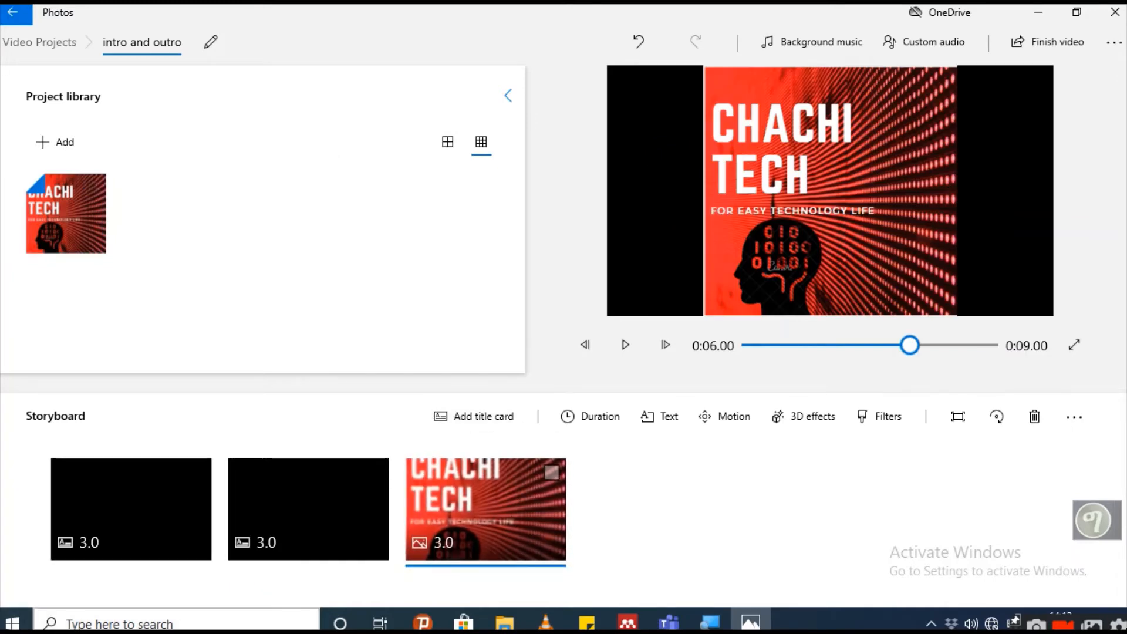
drag(491, 502, 534, 530)
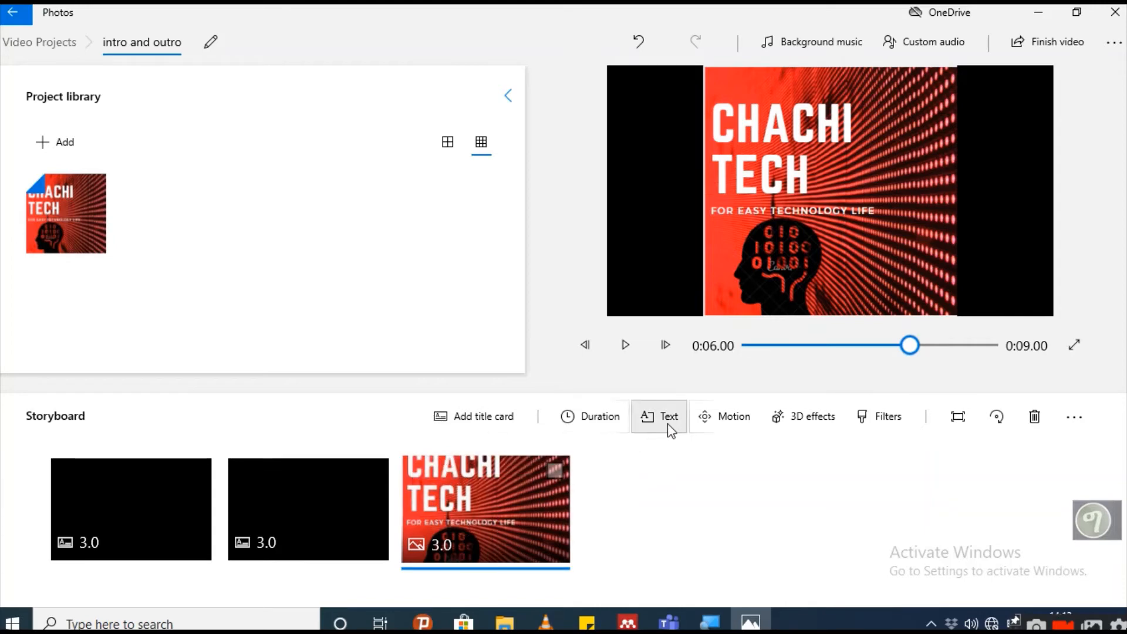
right_click(492, 492)
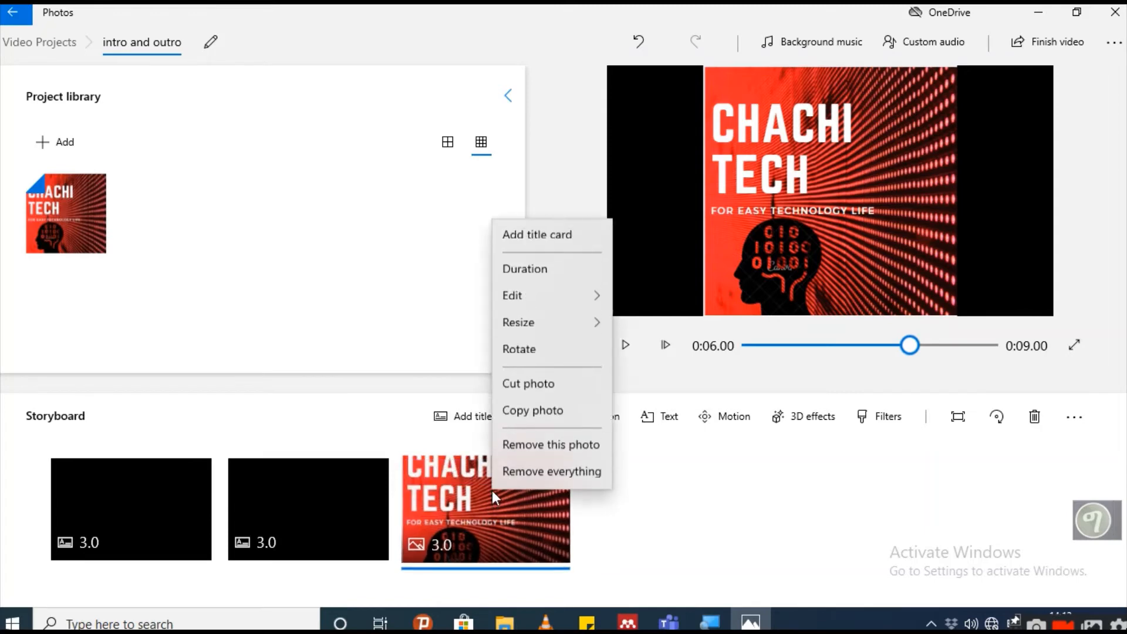
click(433, 502)
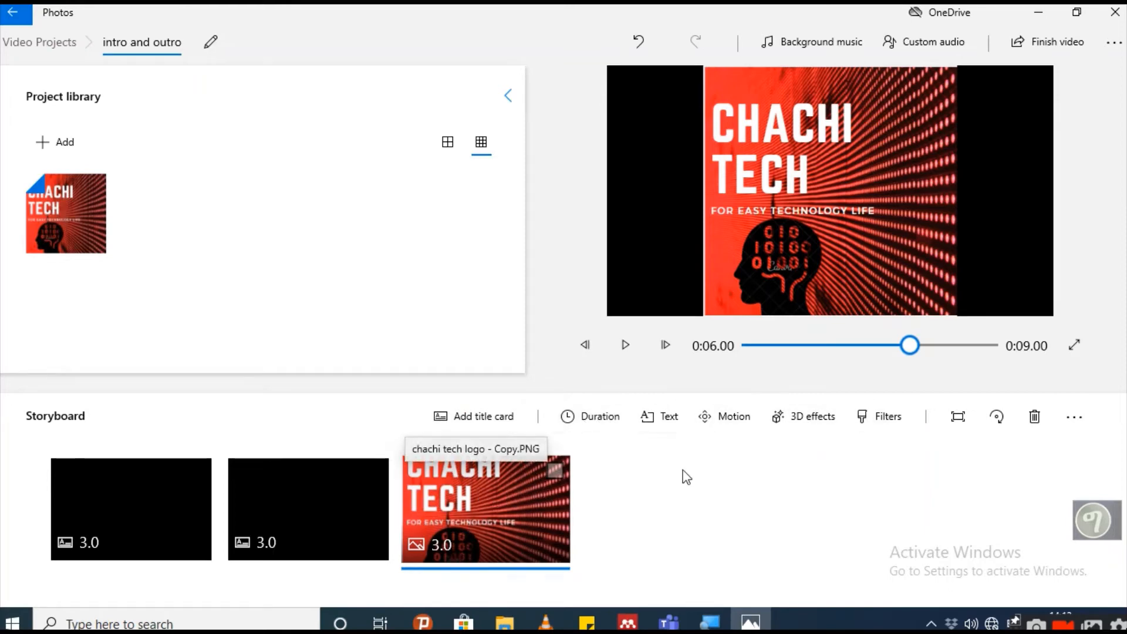
Open the 3D effects for the logo clip and examine the available effects and the 3D library.
click(550, 478)
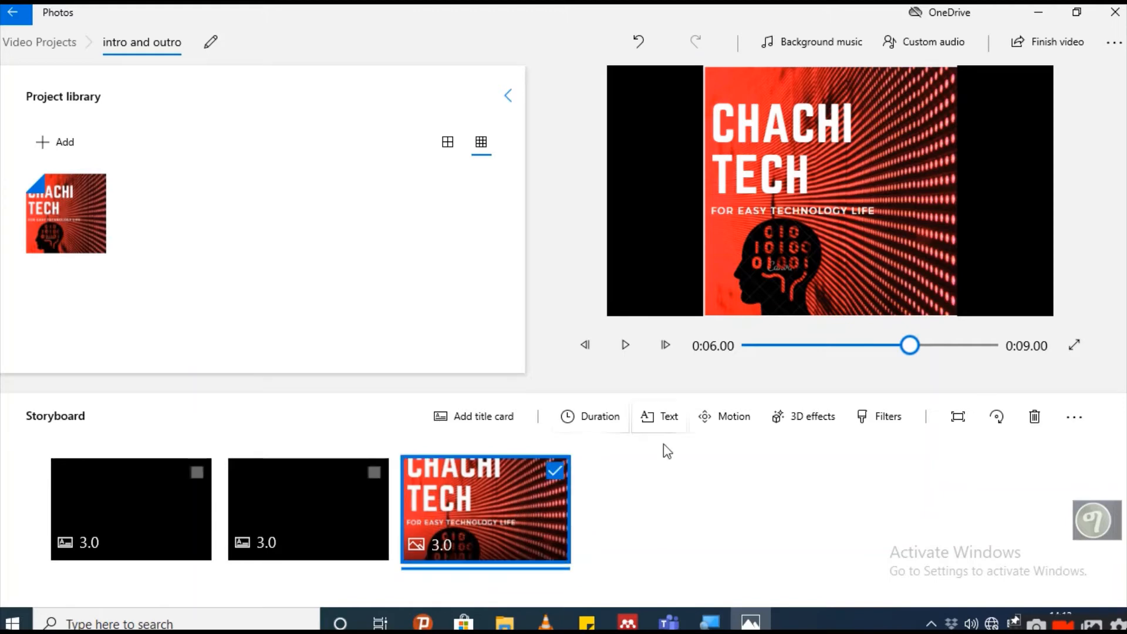
click(810, 418)
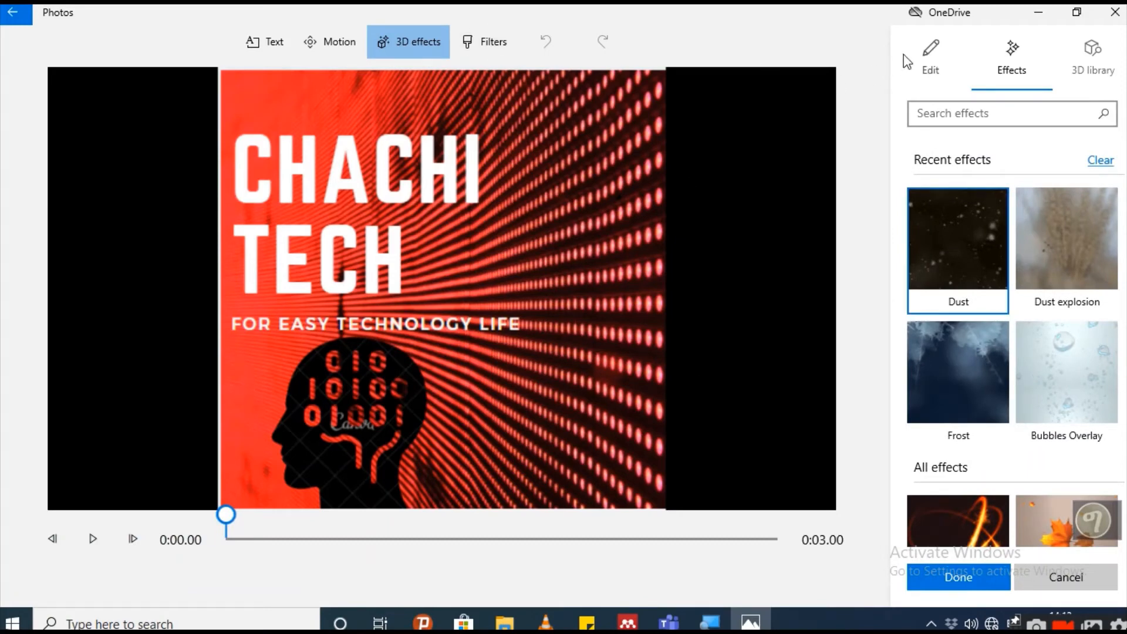
click(940, 54)
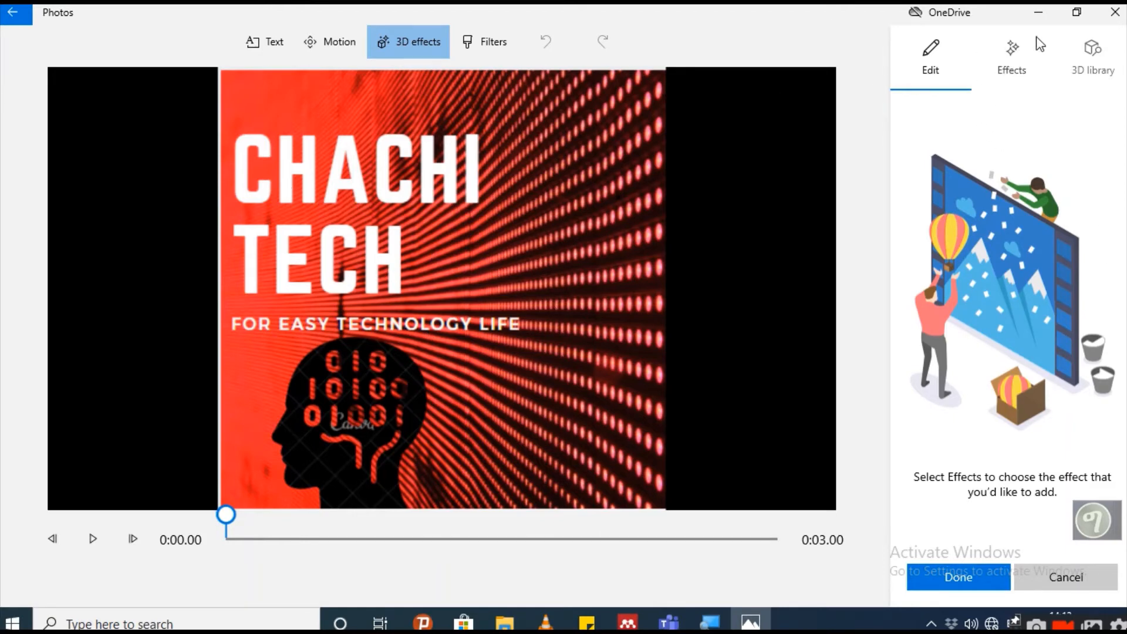
click(1023, 48)
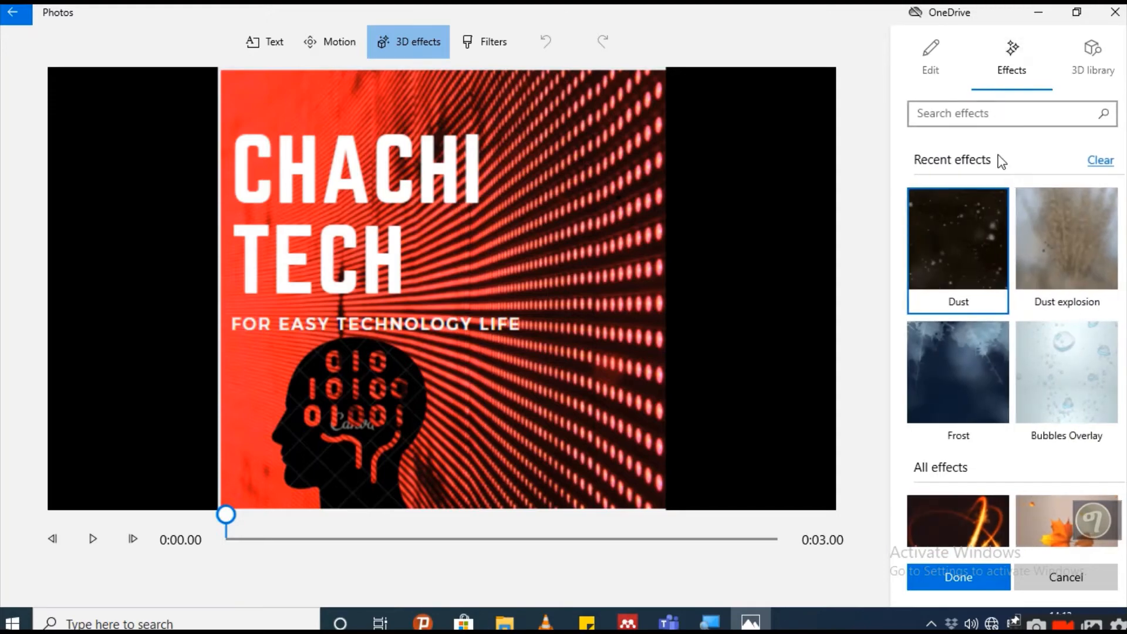
scroll(1015, 347, down, 10)
scroll(1007, 307, up, 10)
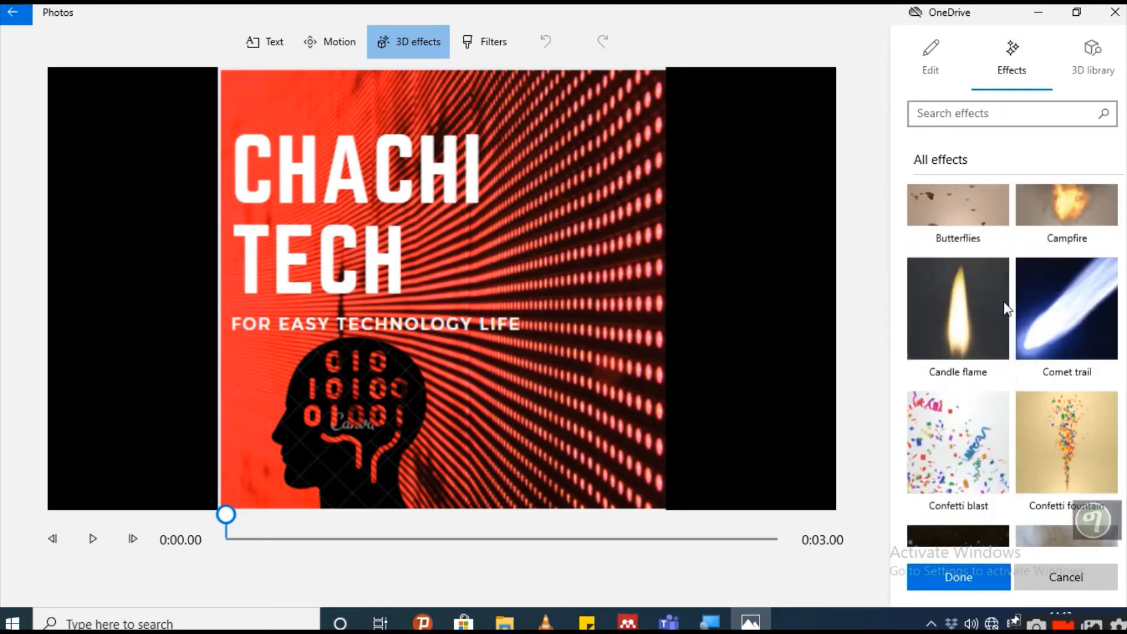
click(1107, 73)
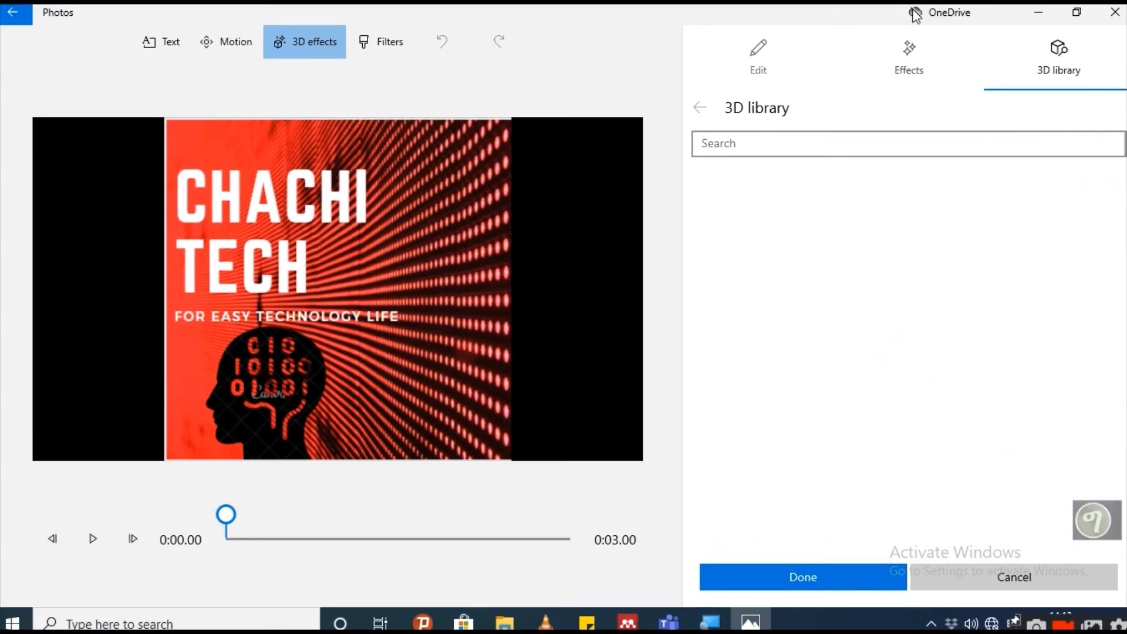
click(926, 61)
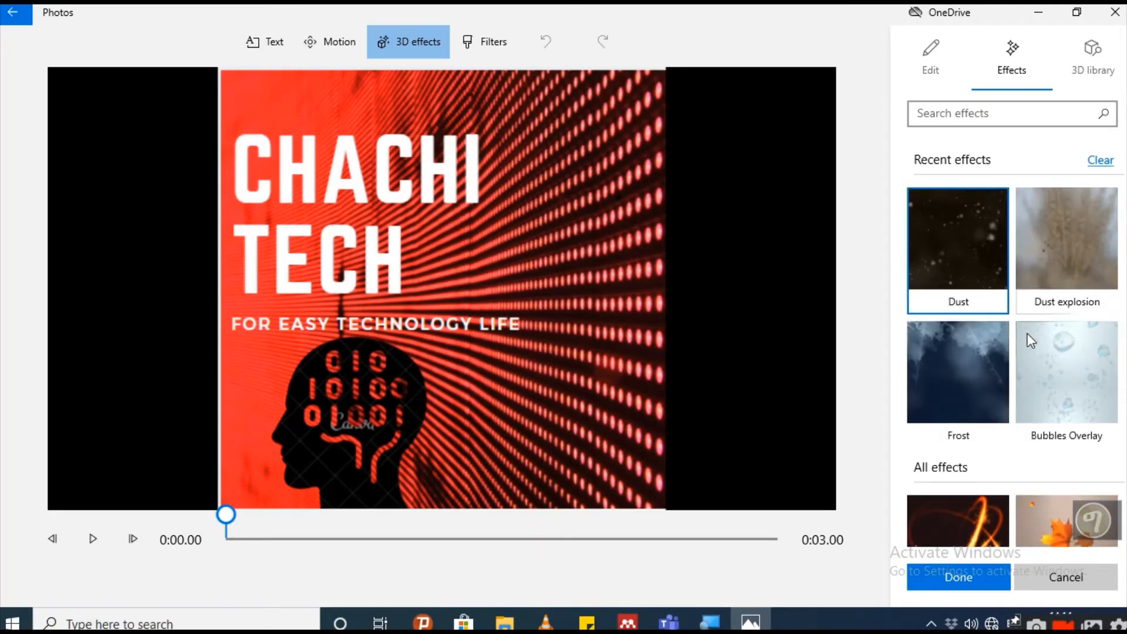
Find the Explosion effect among all 3D effects and add it to the logo clip.
scroll(1067, 452, down, 5)
scroll(1042, 434, down, 6)
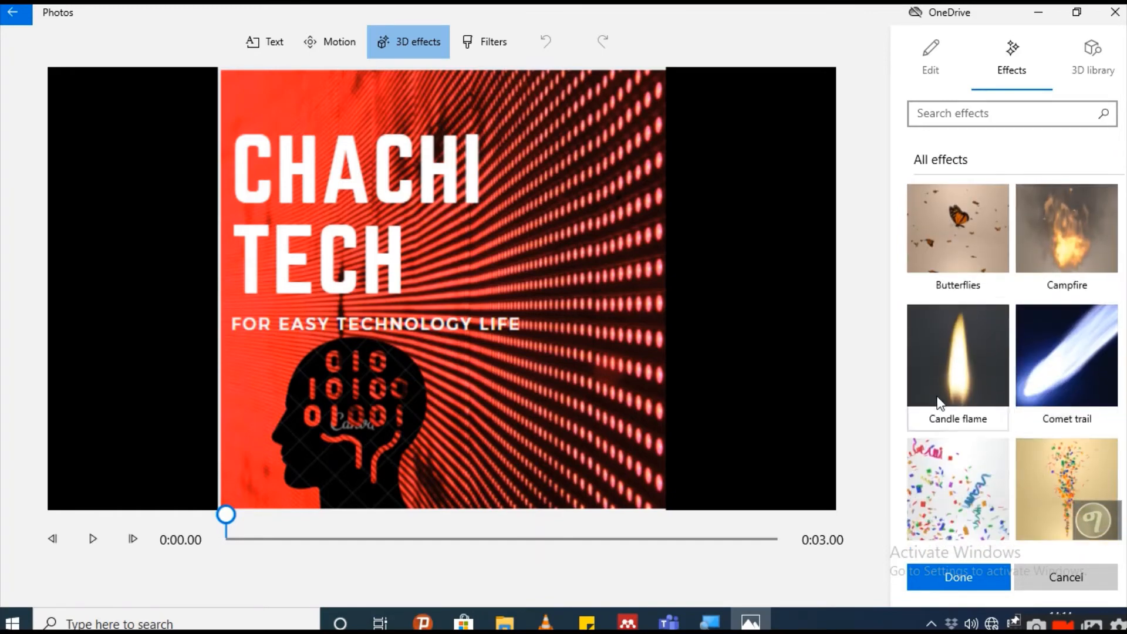
scroll(937, 402, down, 6)
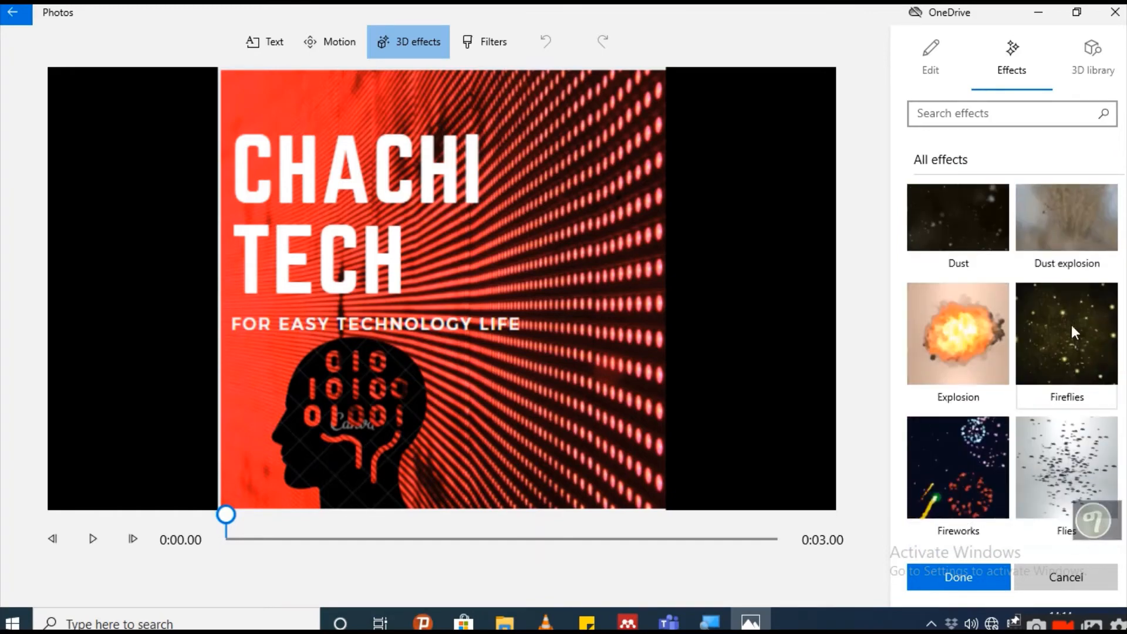
scroll(1027, 417, down, 6)
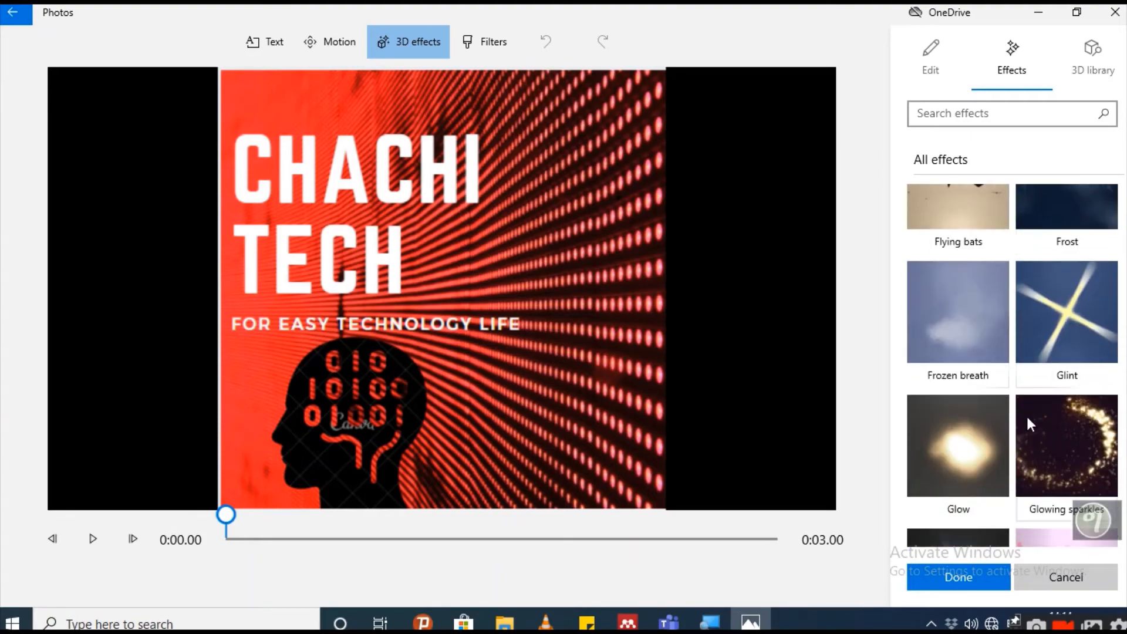
scroll(1029, 419, down, 10)
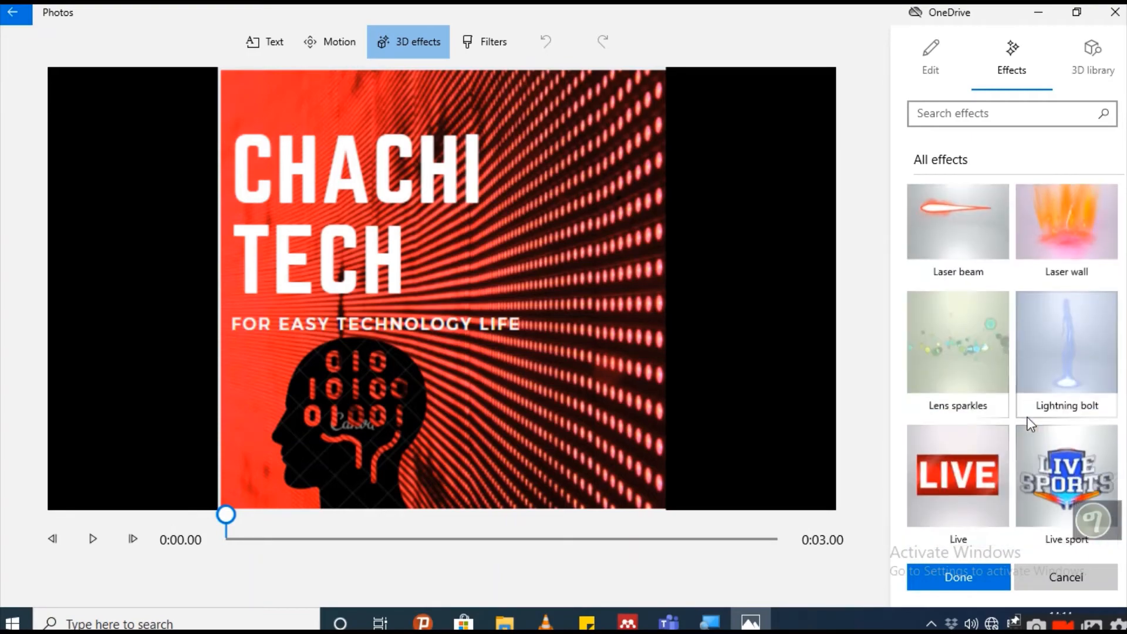
scroll(1025, 414, up, 12)
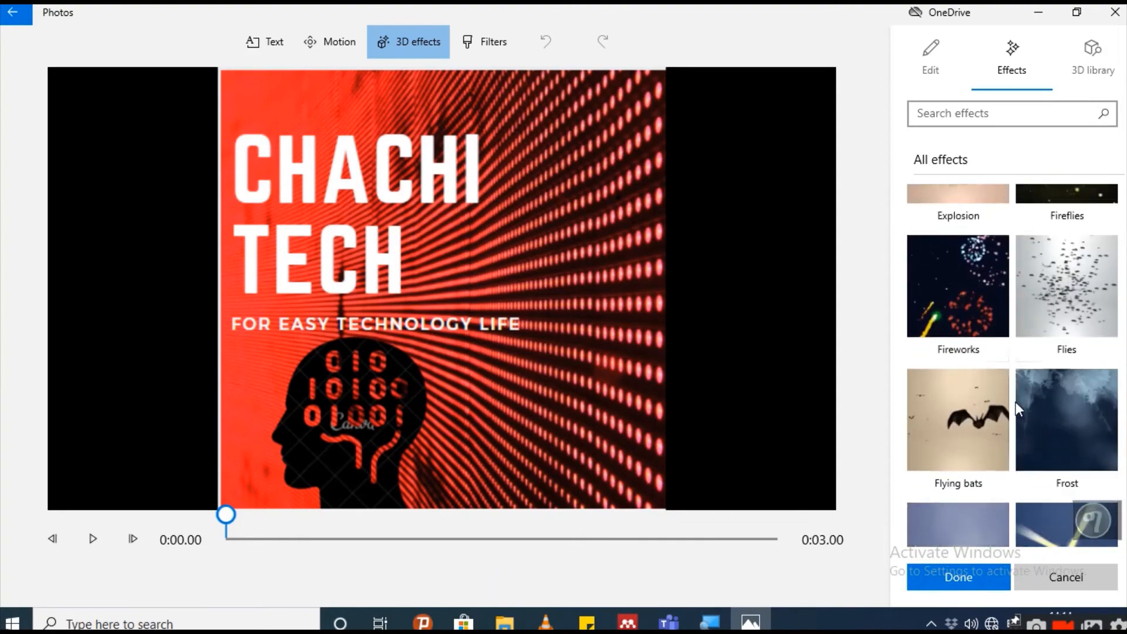
scroll(1015, 399, up, 12)
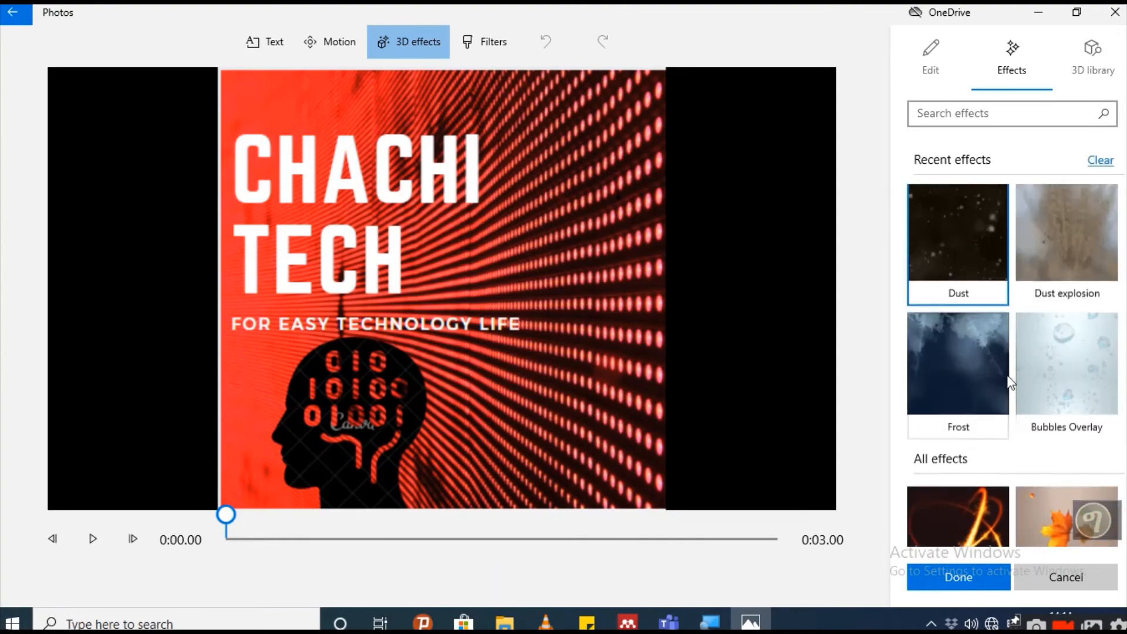
scroll(1011, 382, down, 10)
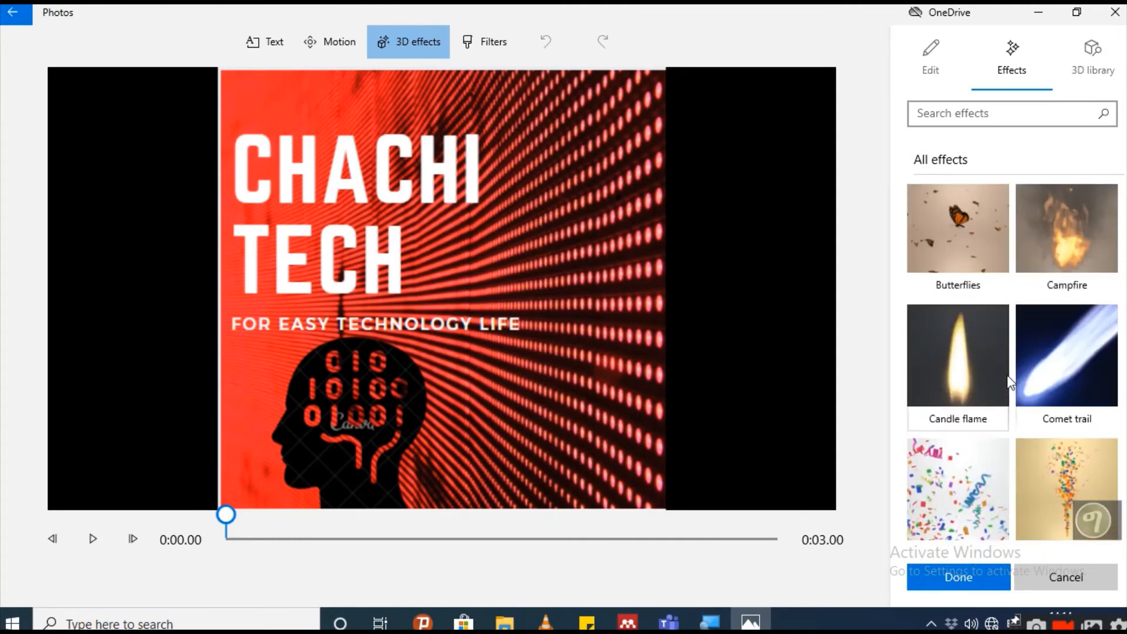
scroll(1010, 382, down, 5)
click(962, 390)
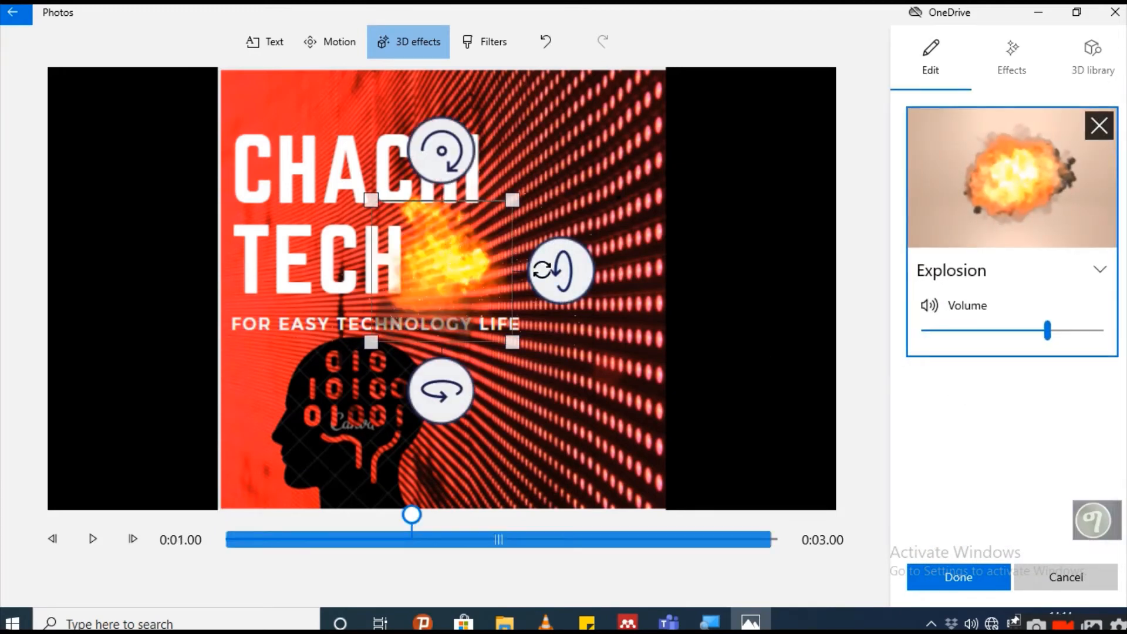
Move the Explosion effect over the CHACHI TECH lettering and enlarge it to cover most of the title.
drag(433, 254, 339, 184)
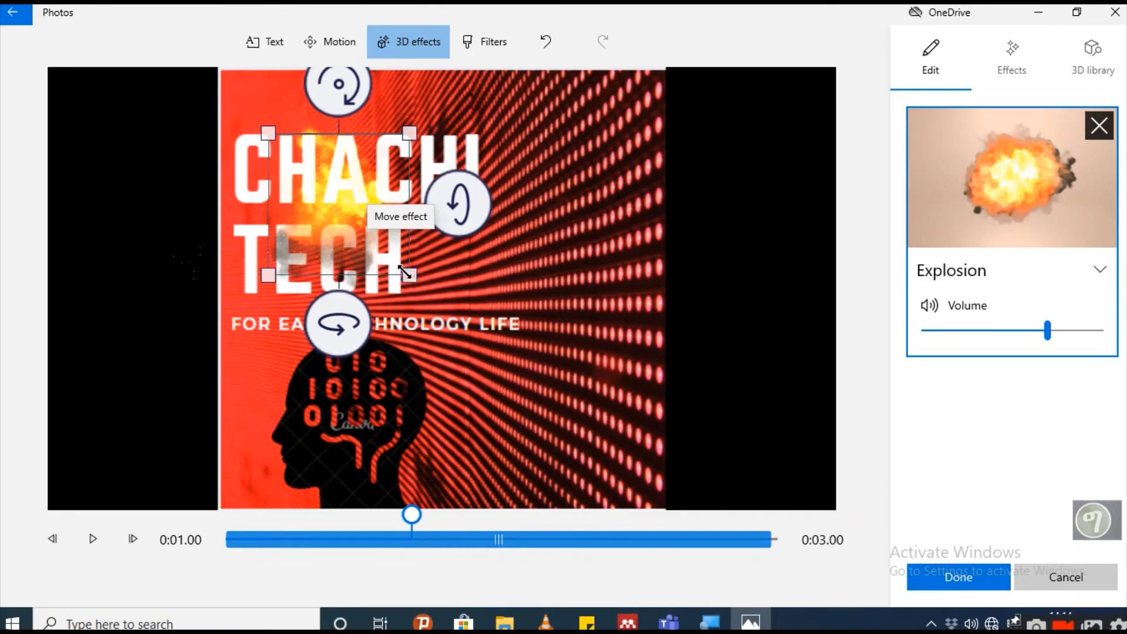
drag(405, 273, 498, 355)
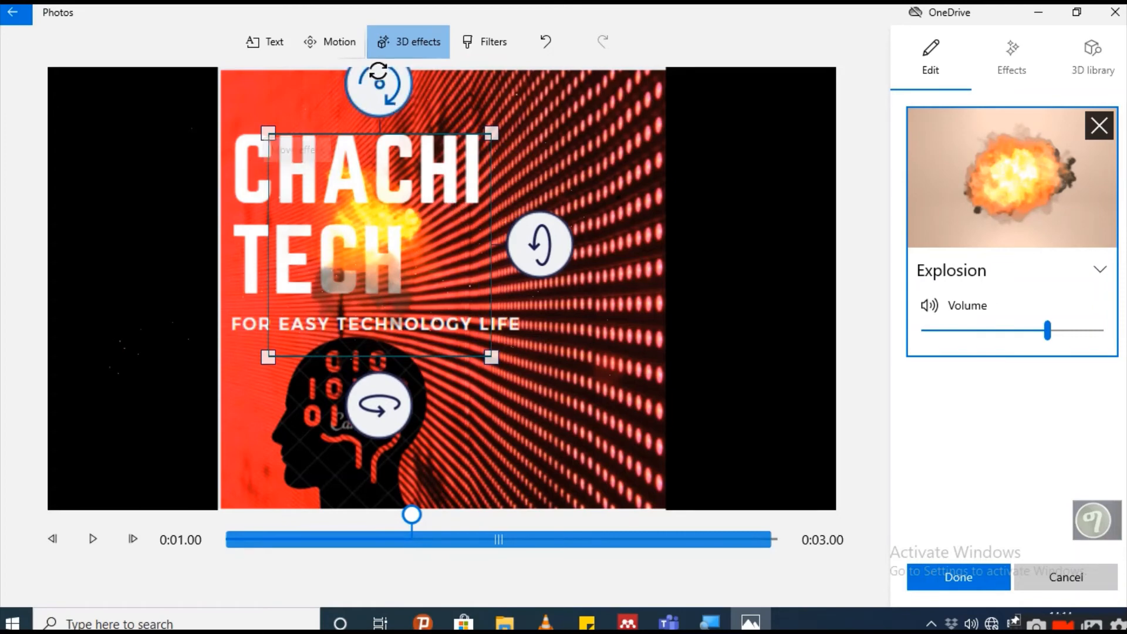
drag(385, 82, 382, 208)
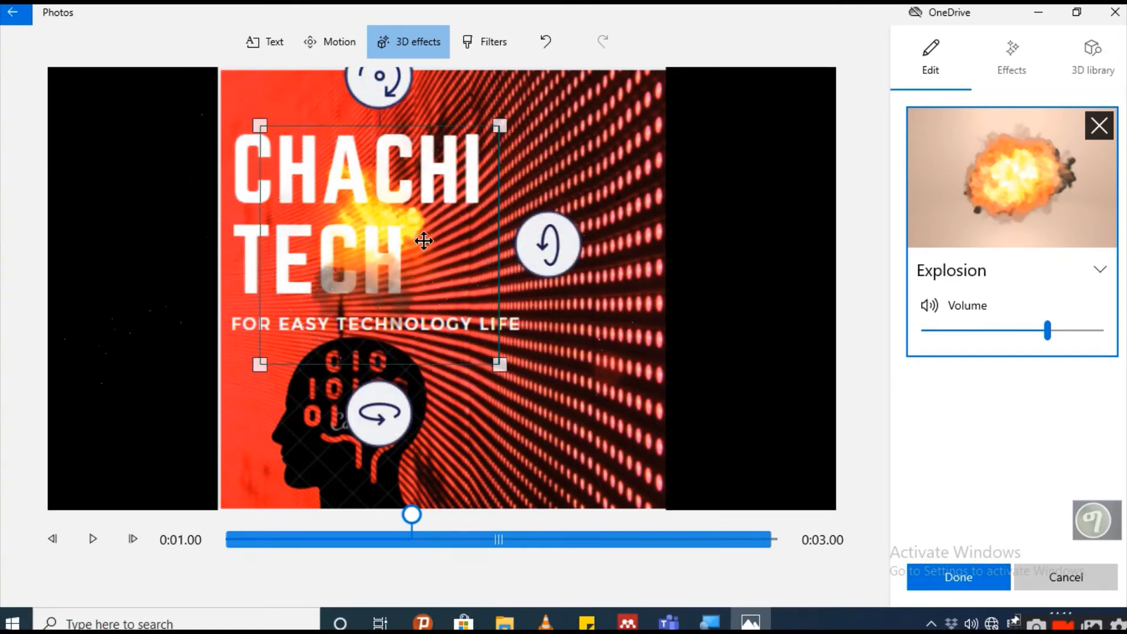
drag(499, 365, 533, 400)
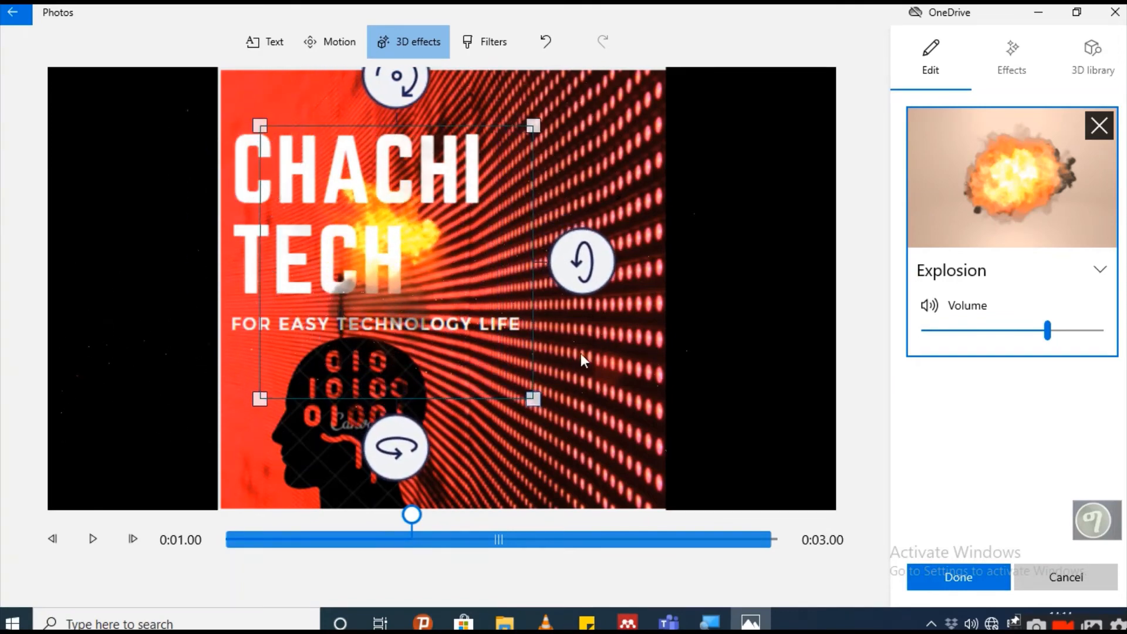
drag(264, 125, 252, 120)
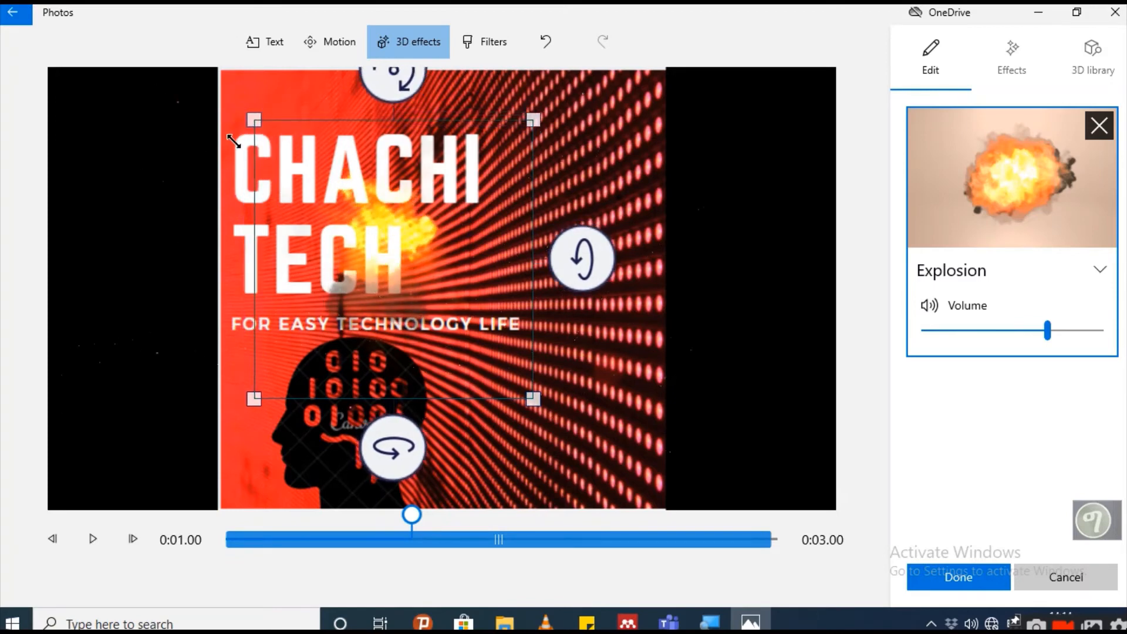
Rotate the Explosion effect and reposition it over the middle of the CHACHI TECH lettering.
drag(428, 266, 394, 290)
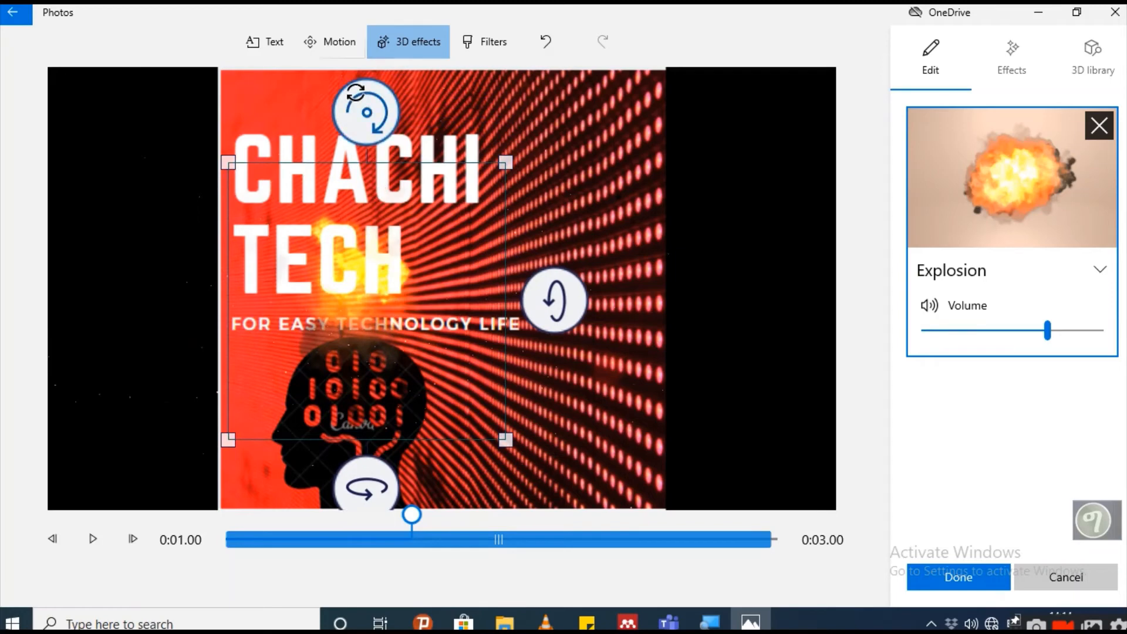
drag(364, 83, 569, 389)
drag(474, 367, 429, 260)
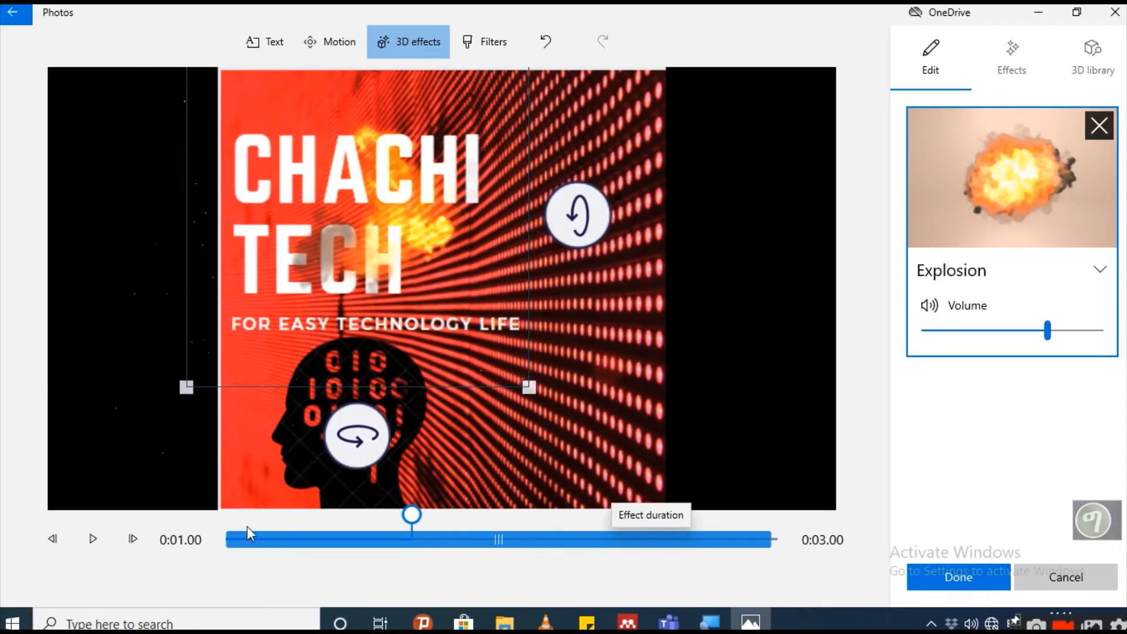
Play the logo clip with its Explosion effect and lower the effect's volume to about half.
click(84, 535)
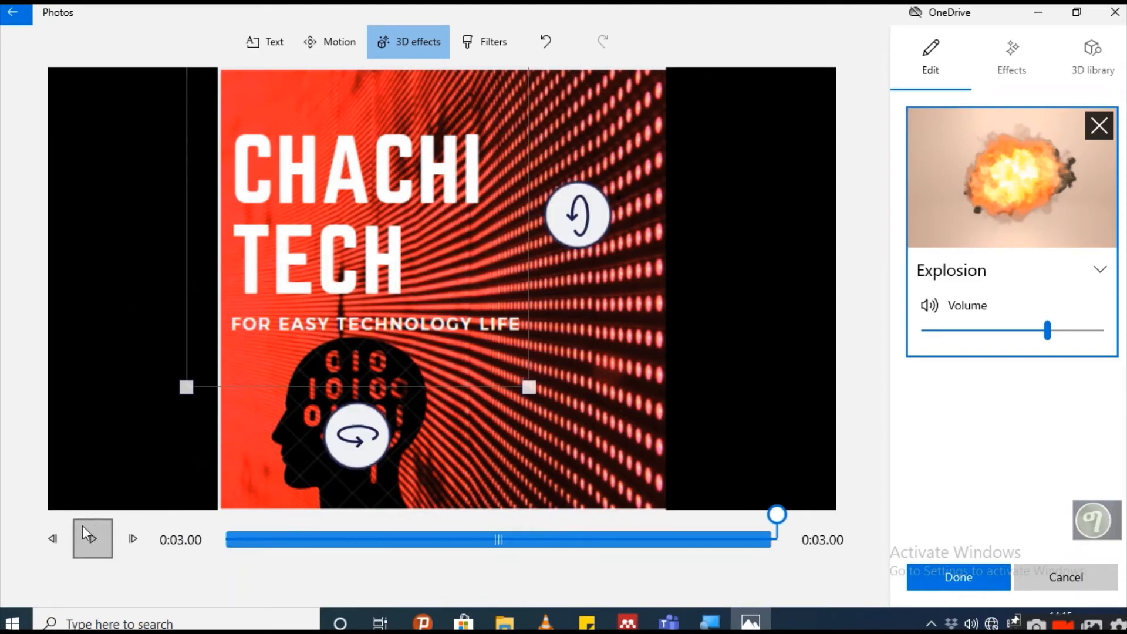
click(84, 534)
click(107, 541)
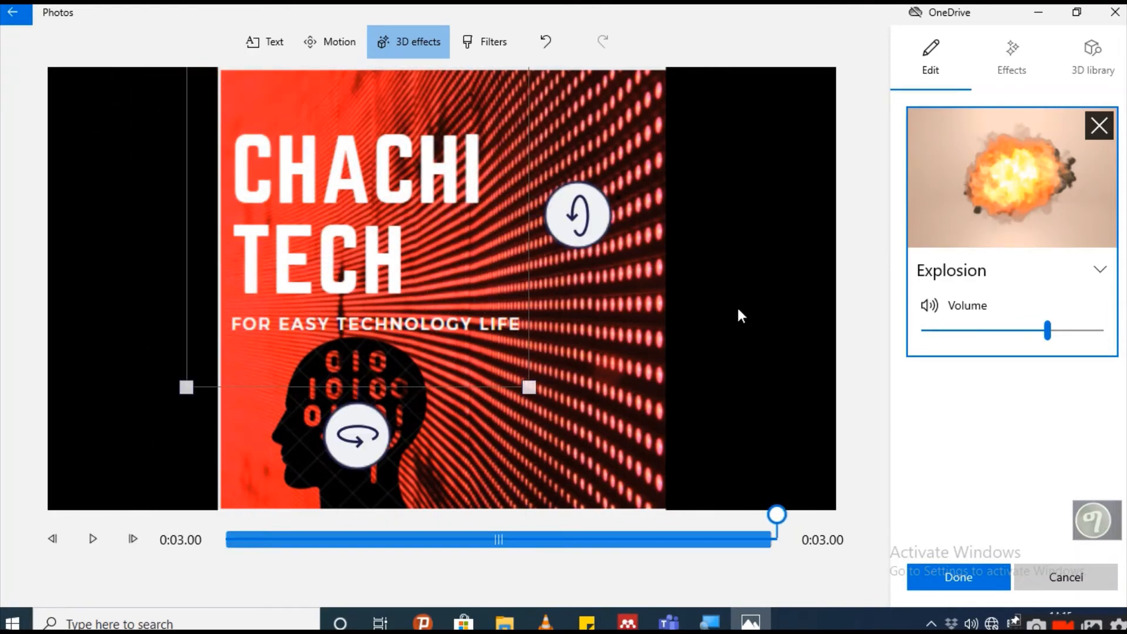
drag(1022, 332, 992, 333)
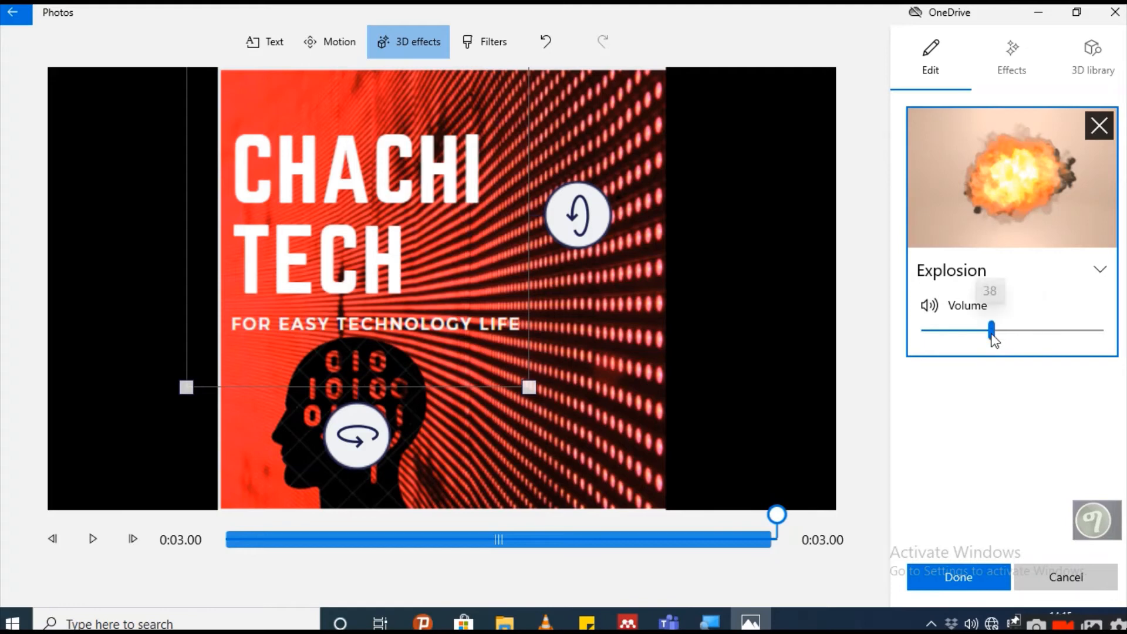
click(1021, 331)
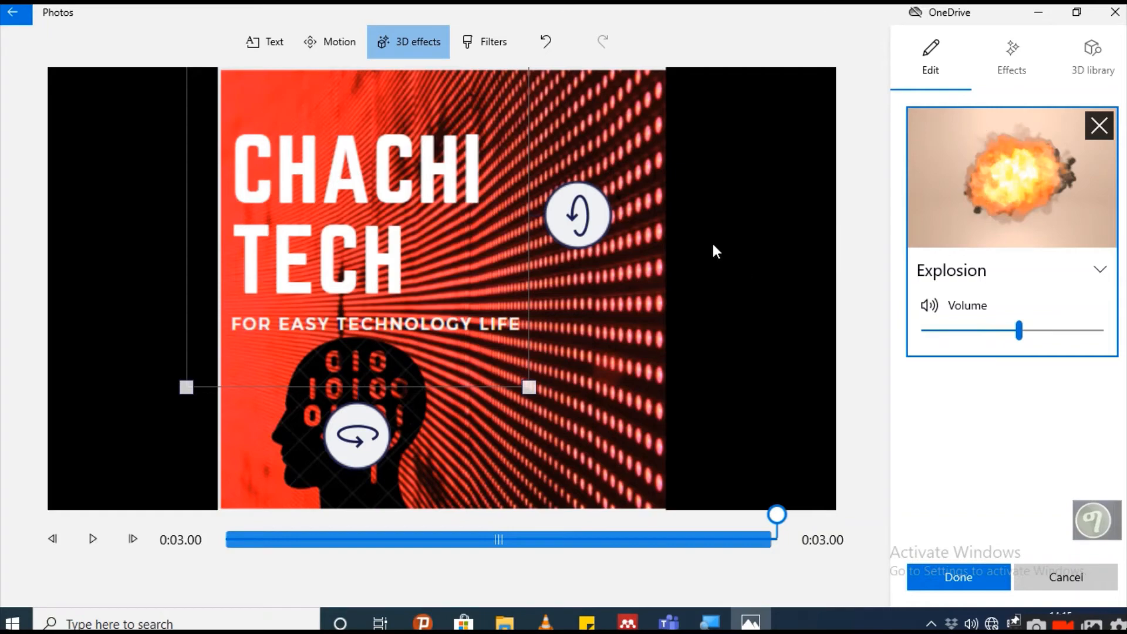
Apply the "Zoom in left" motion to the logo clip.
click(325, 47)
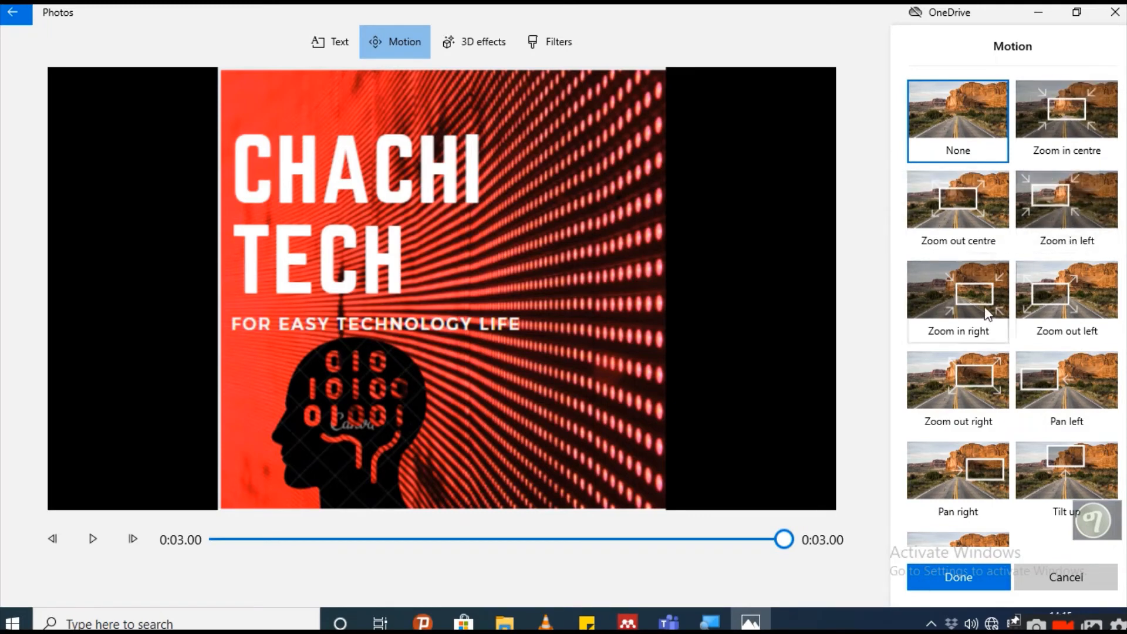
scroll(1027, 437, down, 3)
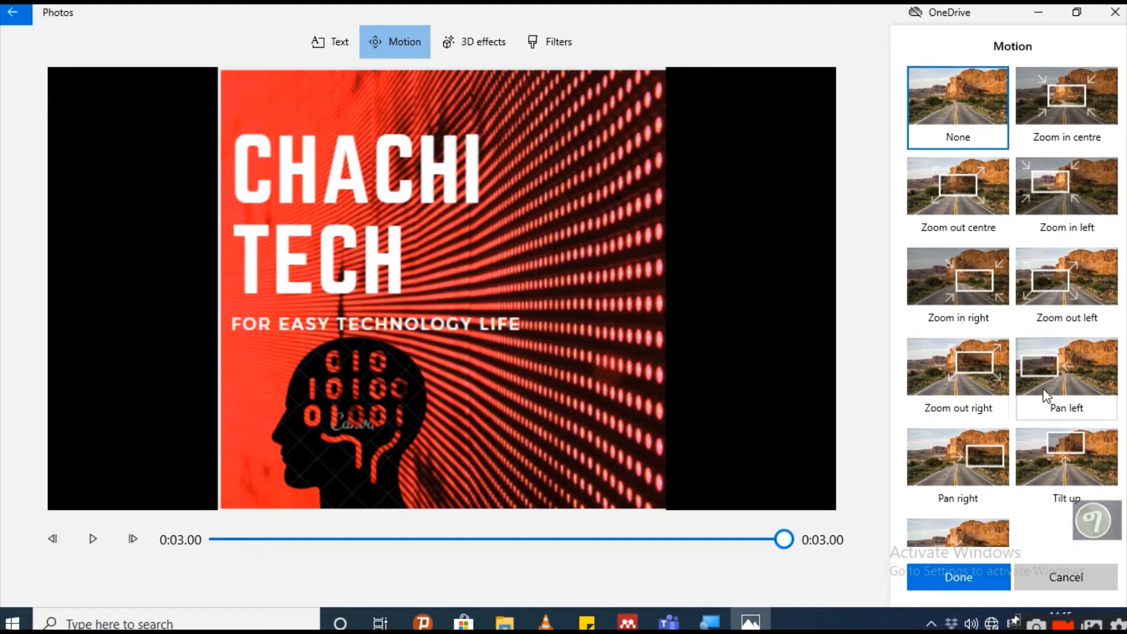
scroll(1026, 437, up, 3)
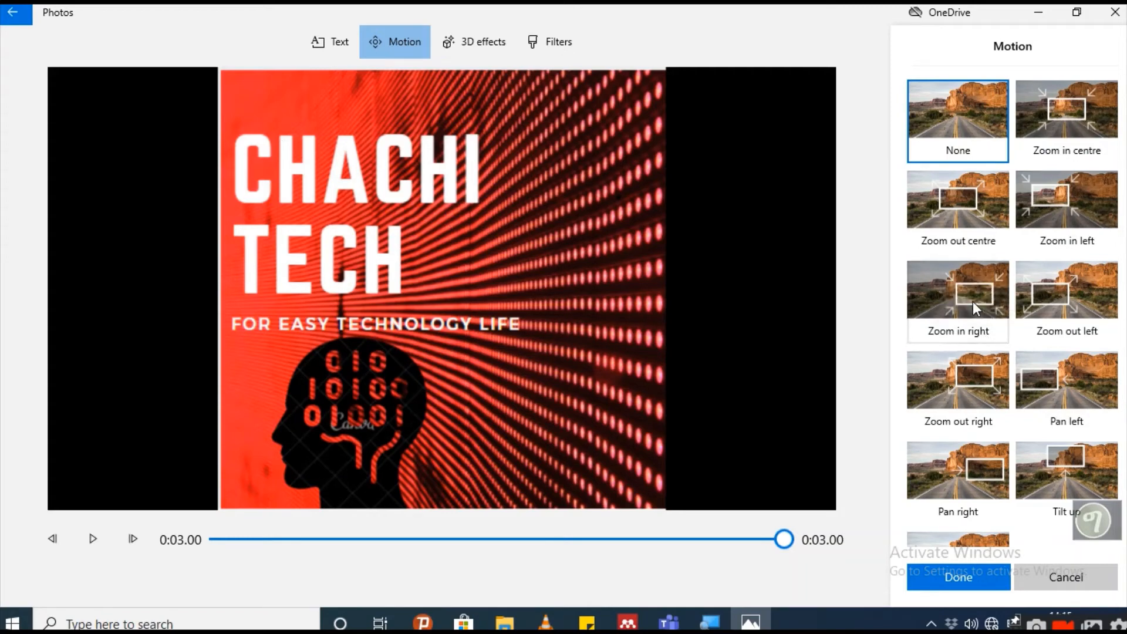
click(1061, 219)
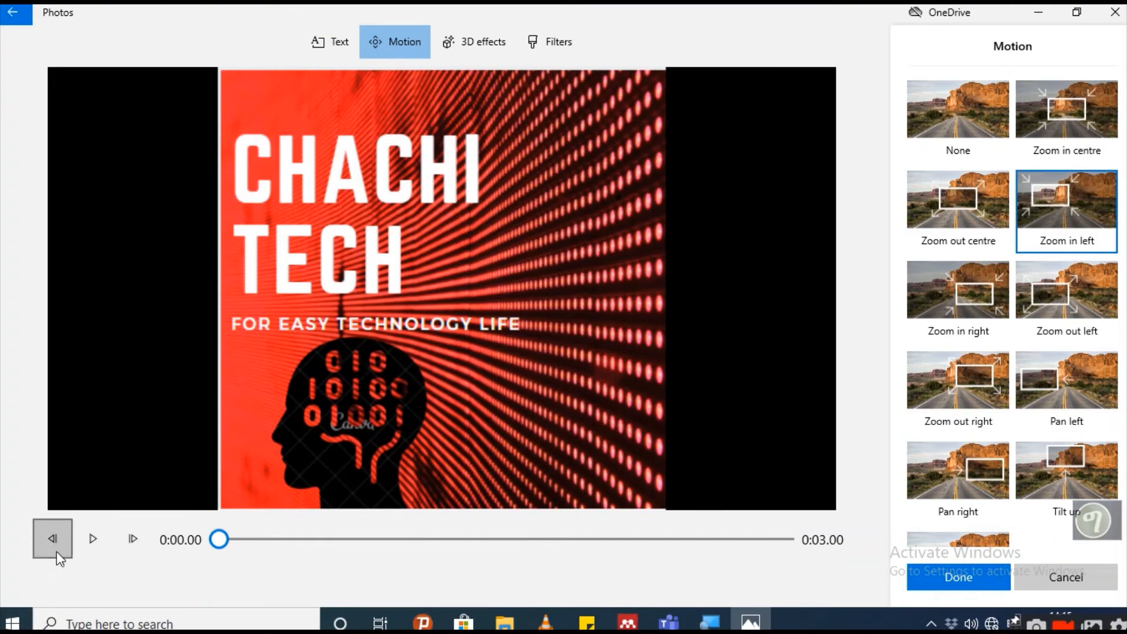
Preview the logo clip's motion and keep it, and play the whole storyboard from the beginning.
click(90, 550)
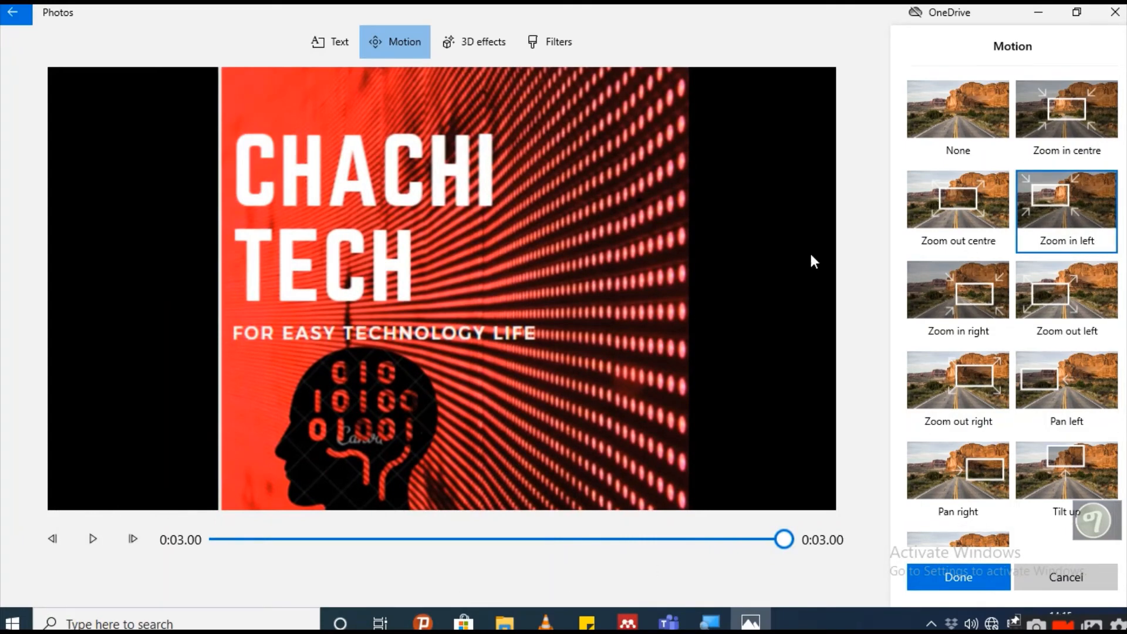
click(964, 580)
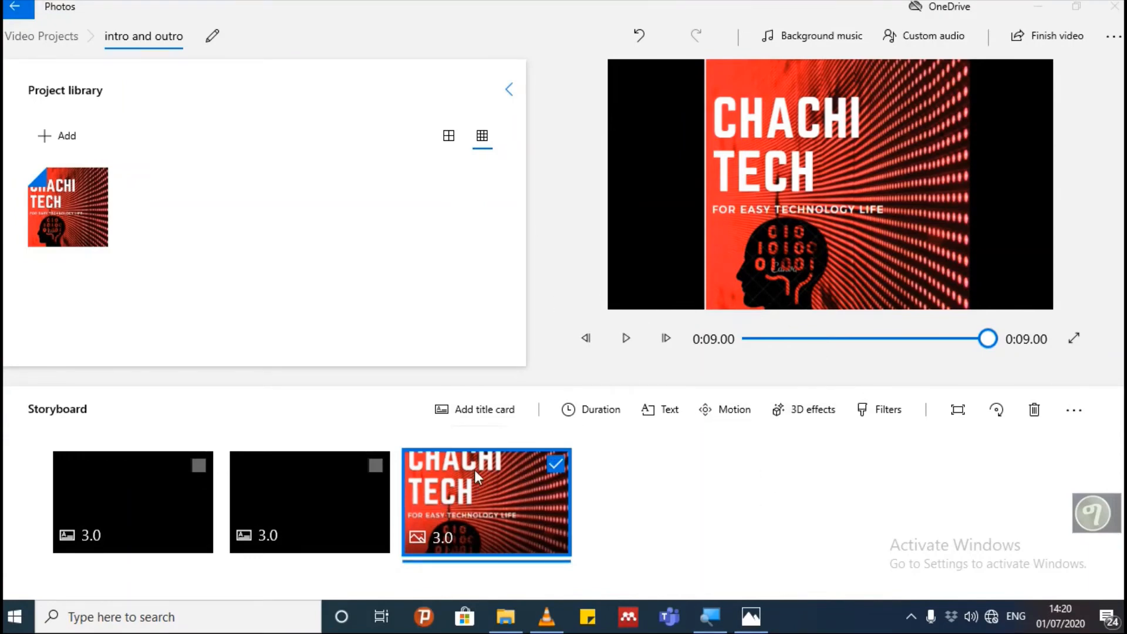
click(546, 461)
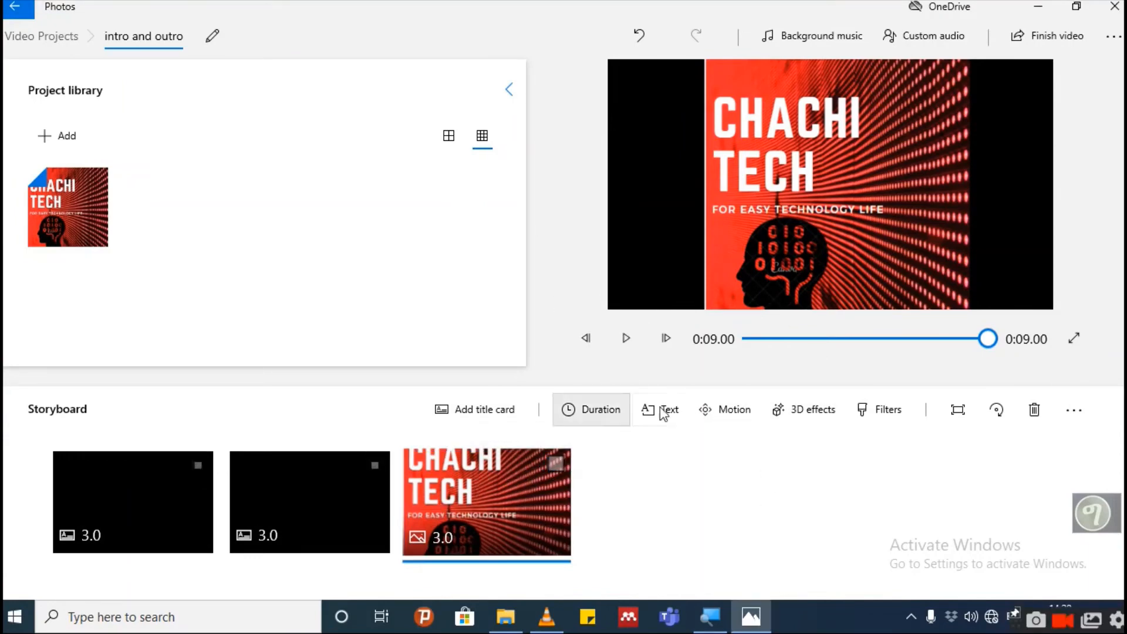
drag(987, 339, 775, 339)
click(626, 339)
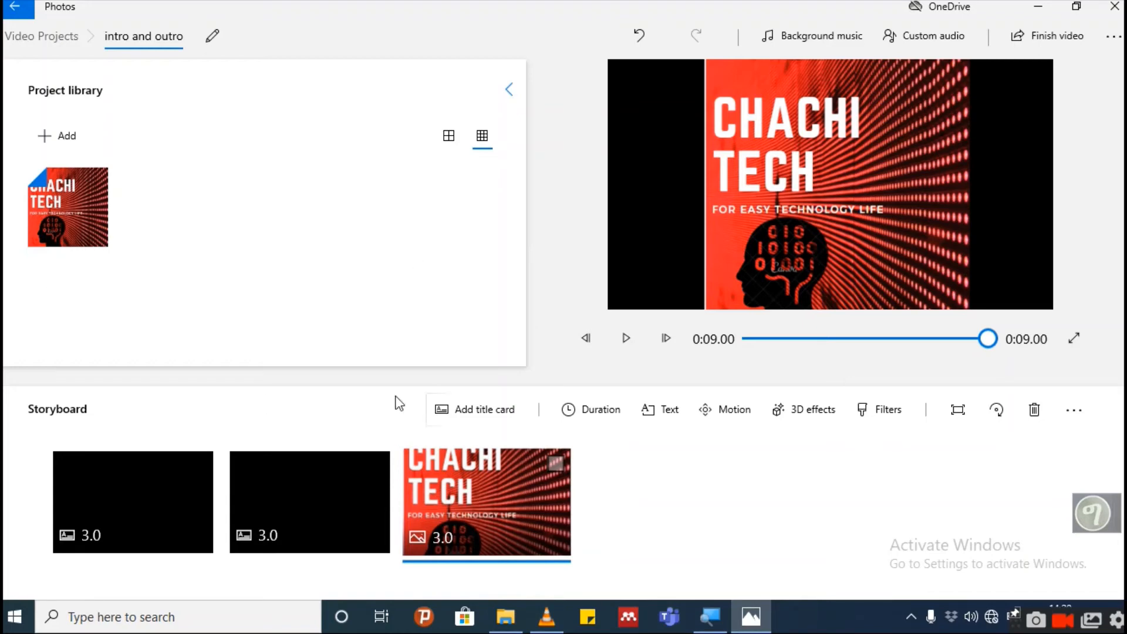
Add a new title card and place it after the logo clip at the end of the storyboard.
click(485, 418)
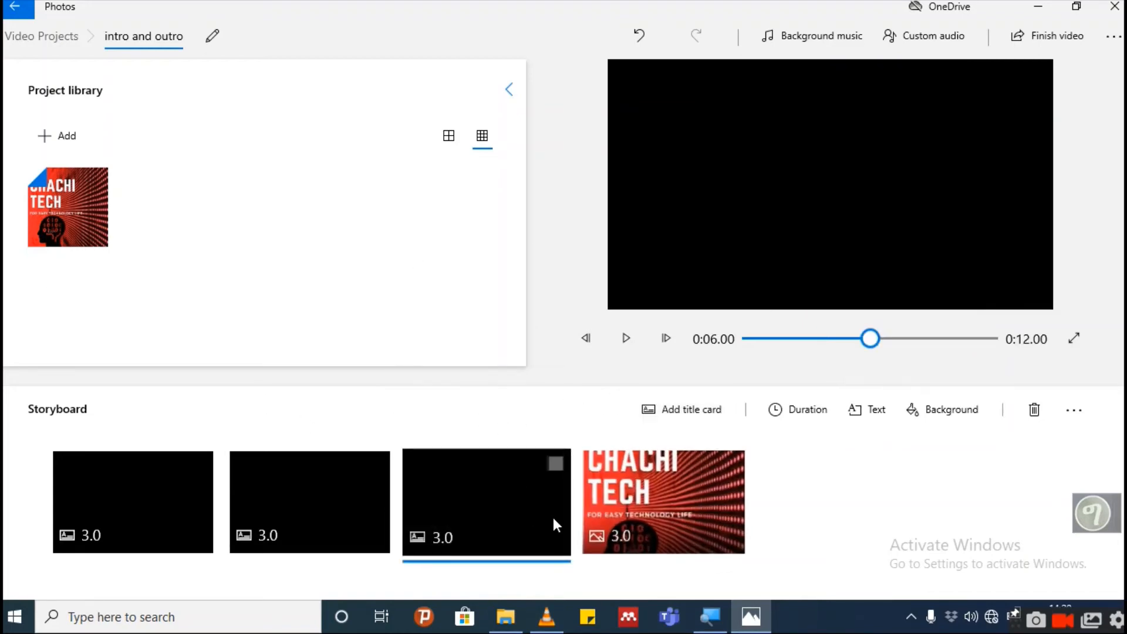
drag(509, 509, 699, 507)
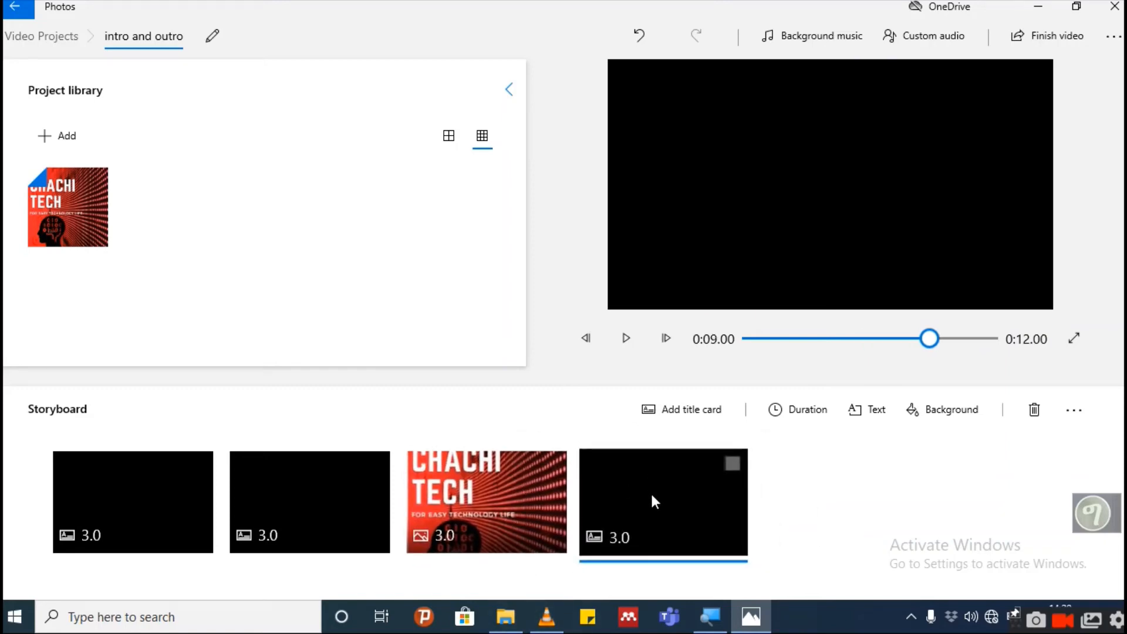
Replace the last title card's placeholder text with "Thanks for subscribing".
click(863, 416)
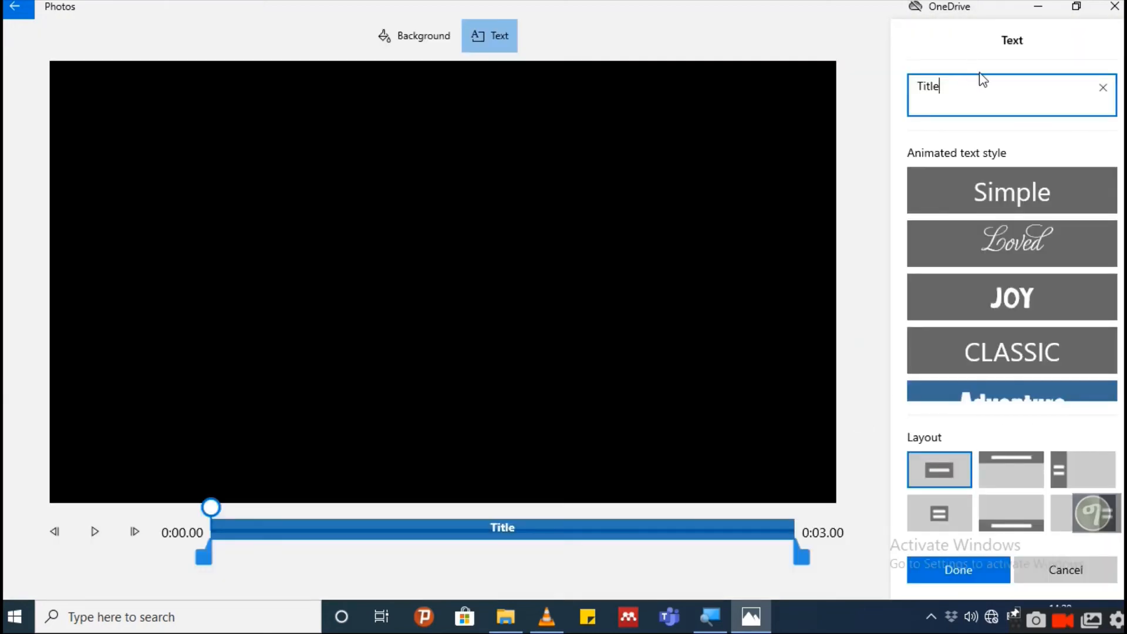
key(BackSpace)
key(BackSpace)
key(BackSpace)
key(BackSpace)
text(thand)
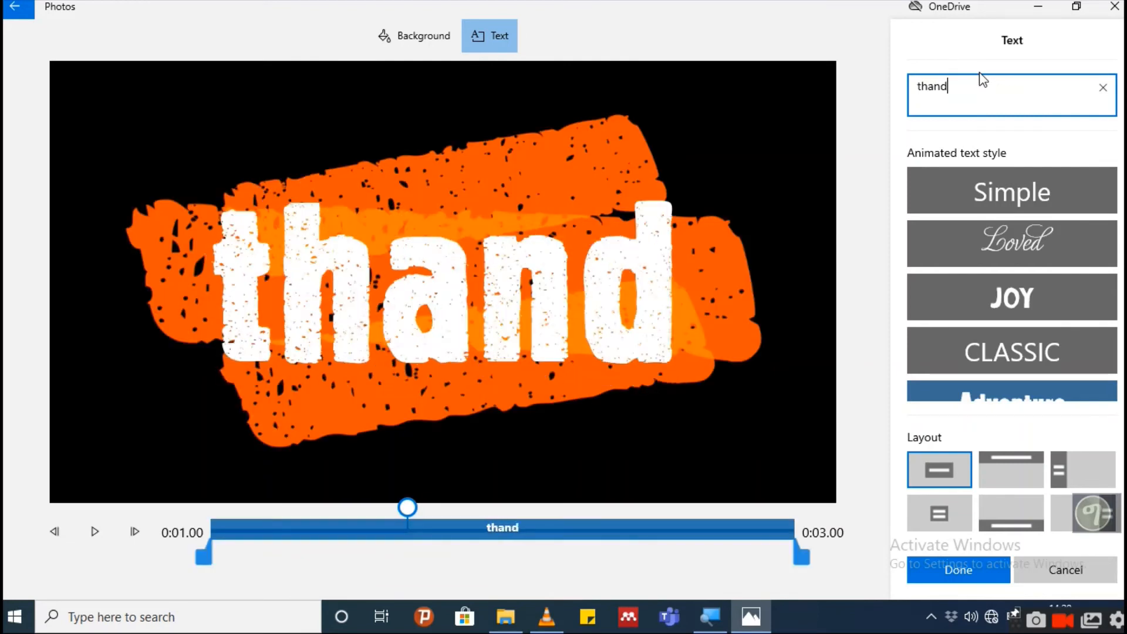
key(BackSpace)
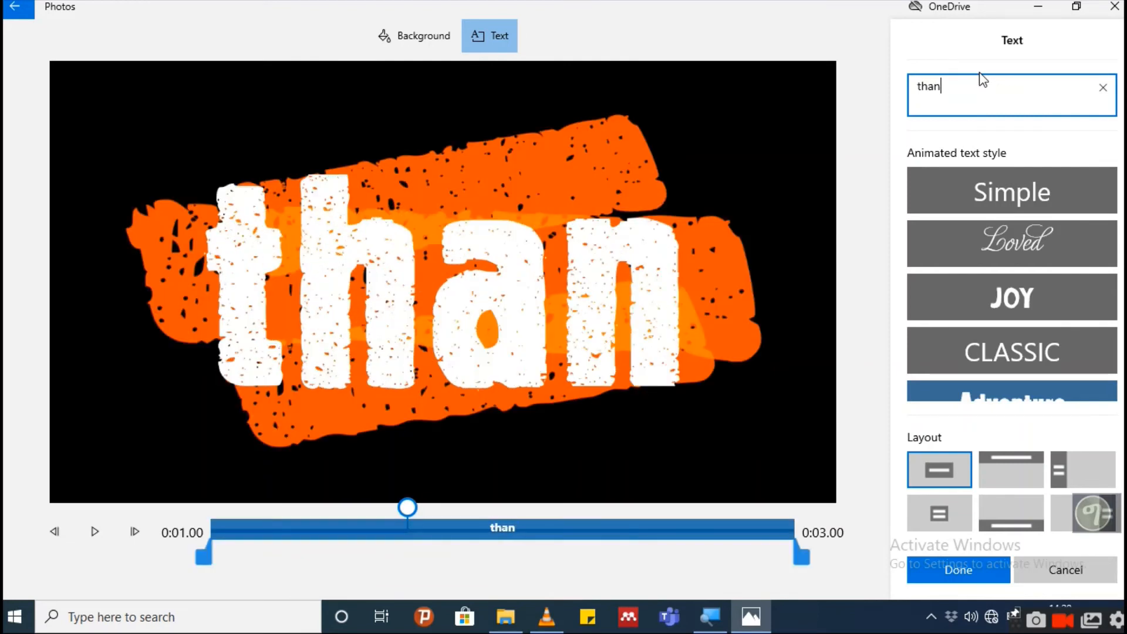
text(ks )
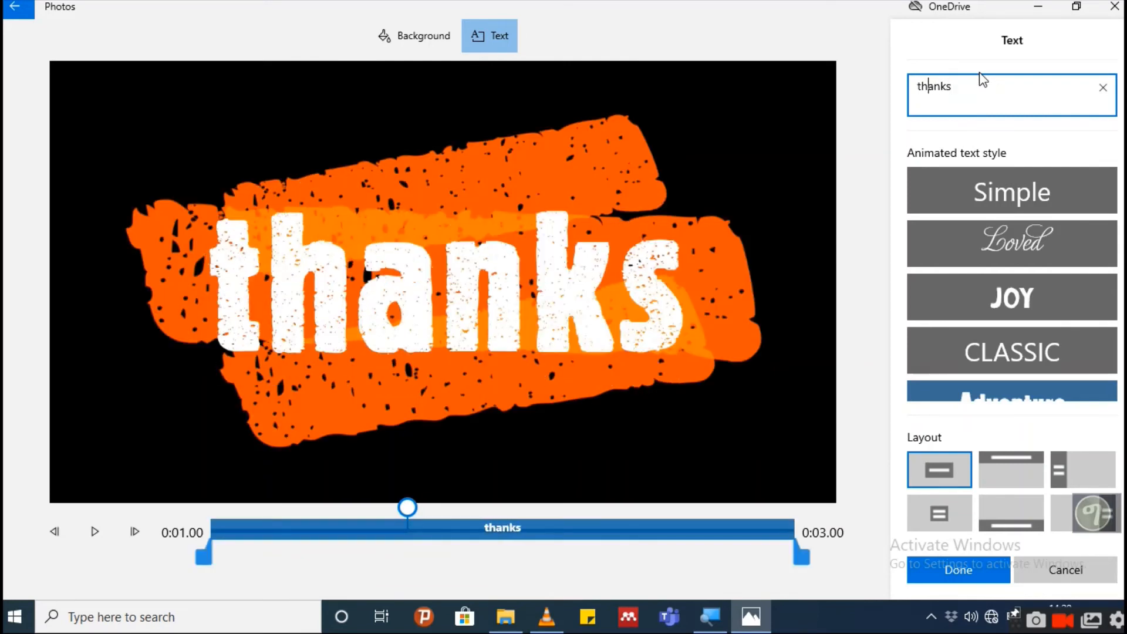
text(T)
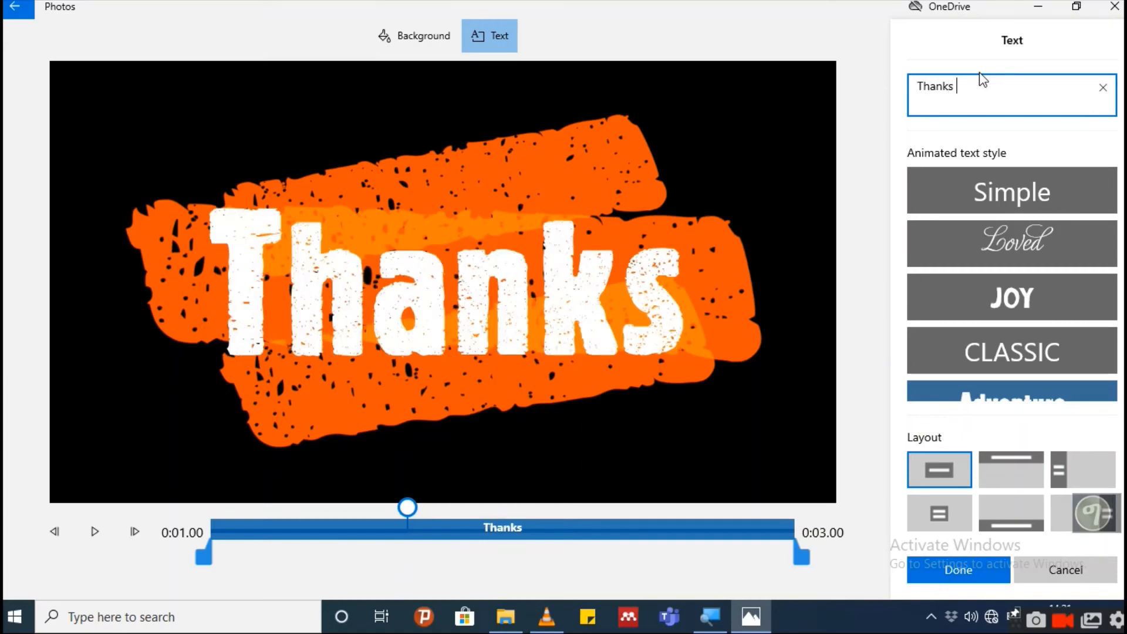
text(for subsc)
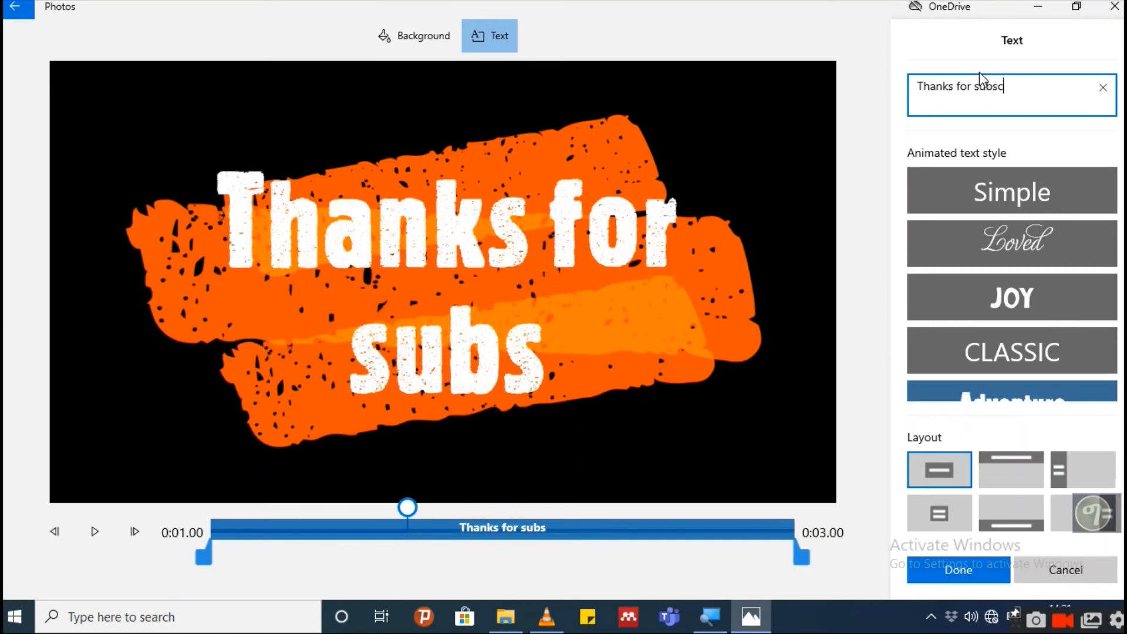
text(ribing)
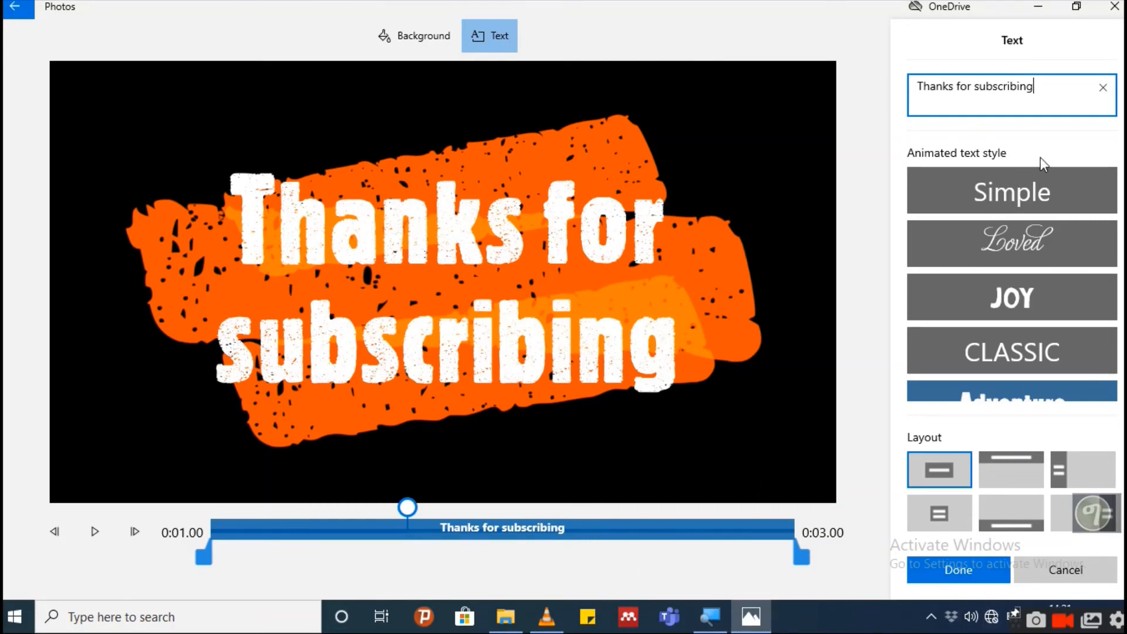
Apply the Joy animated text style to the "Thanks for subscribing" card and save the text.
scroll(1023, 256, down, 2)
click(1023, 256)
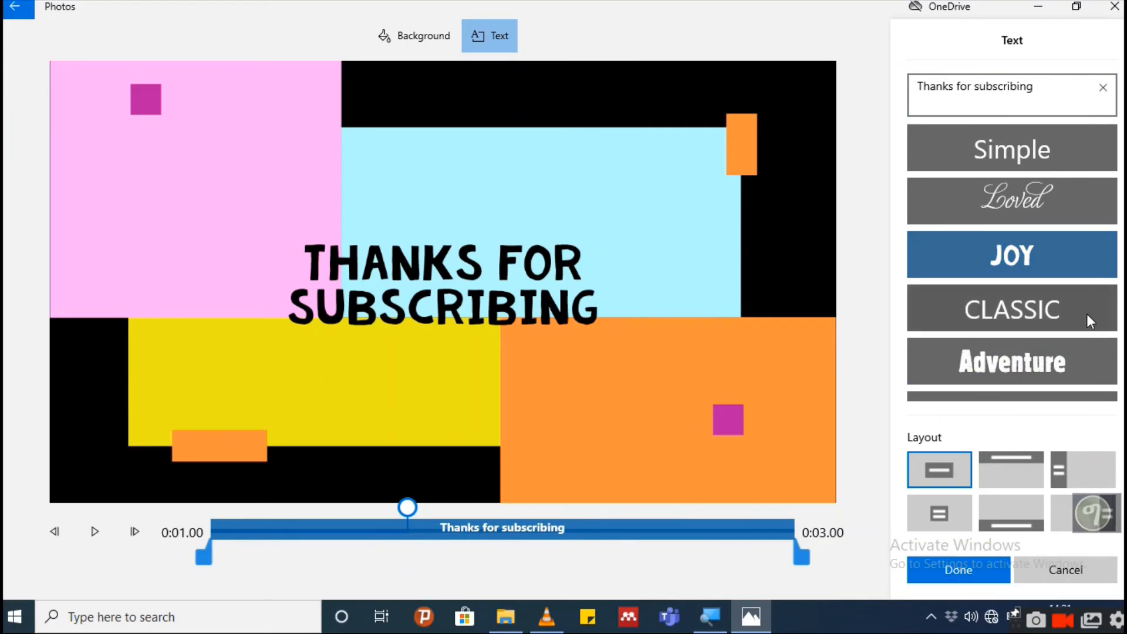
click(957, 566)
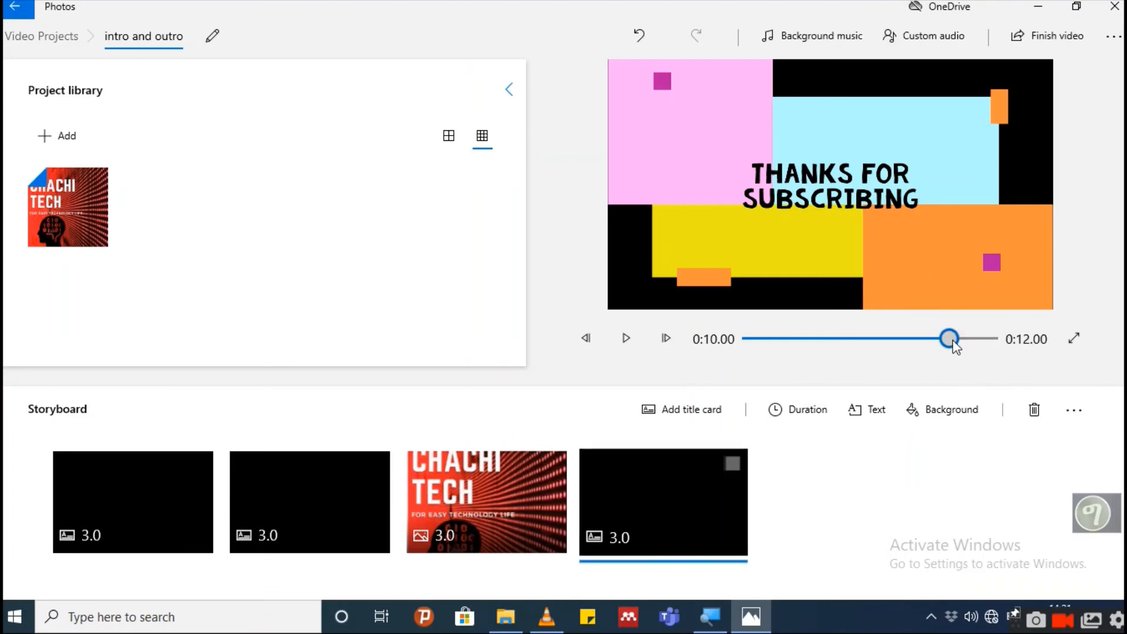
Play the whole video from the first title card through the outro card.
drag(952, 343, 717, 351)
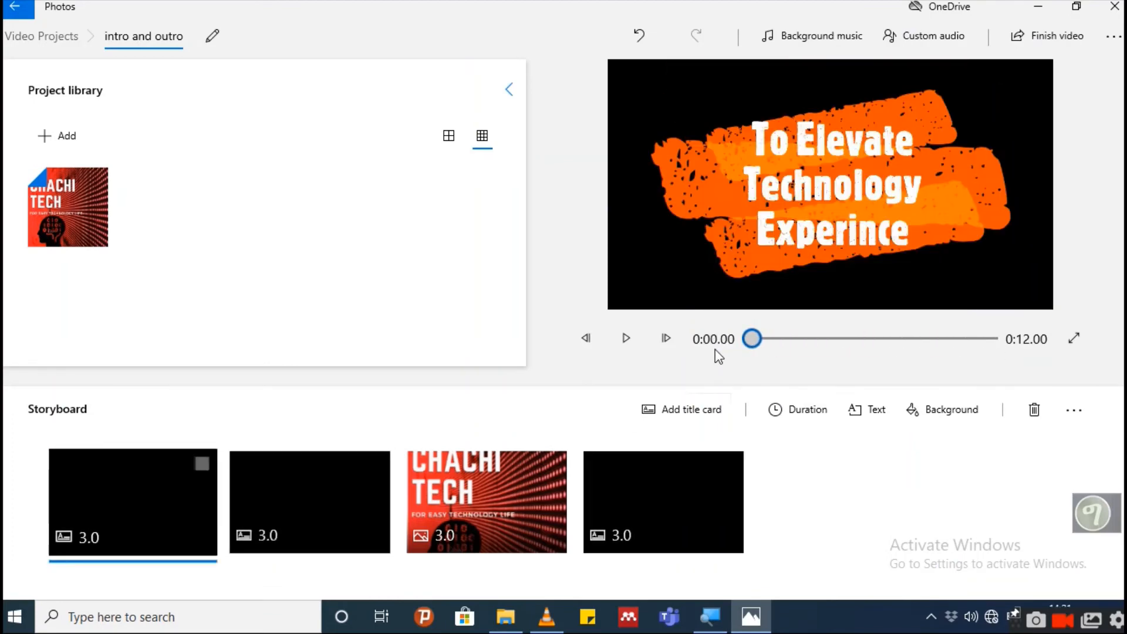
click(629, 339)
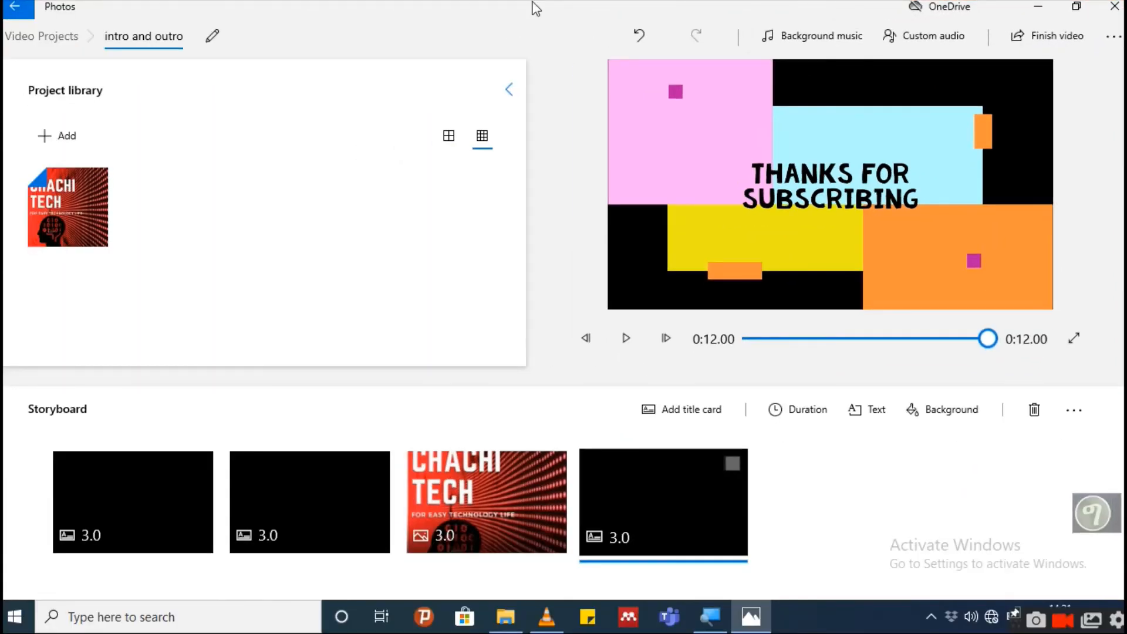
Add the Happy Beat track as background music and lower its volume to somewhat less than half.
click(805, 35)
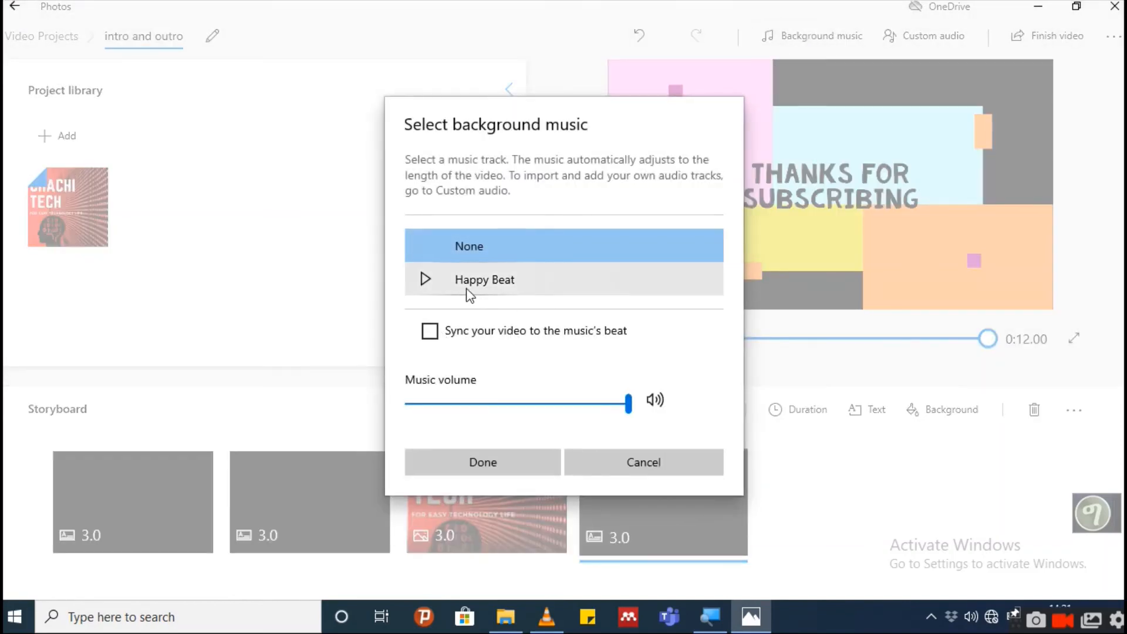
click(516, 287)
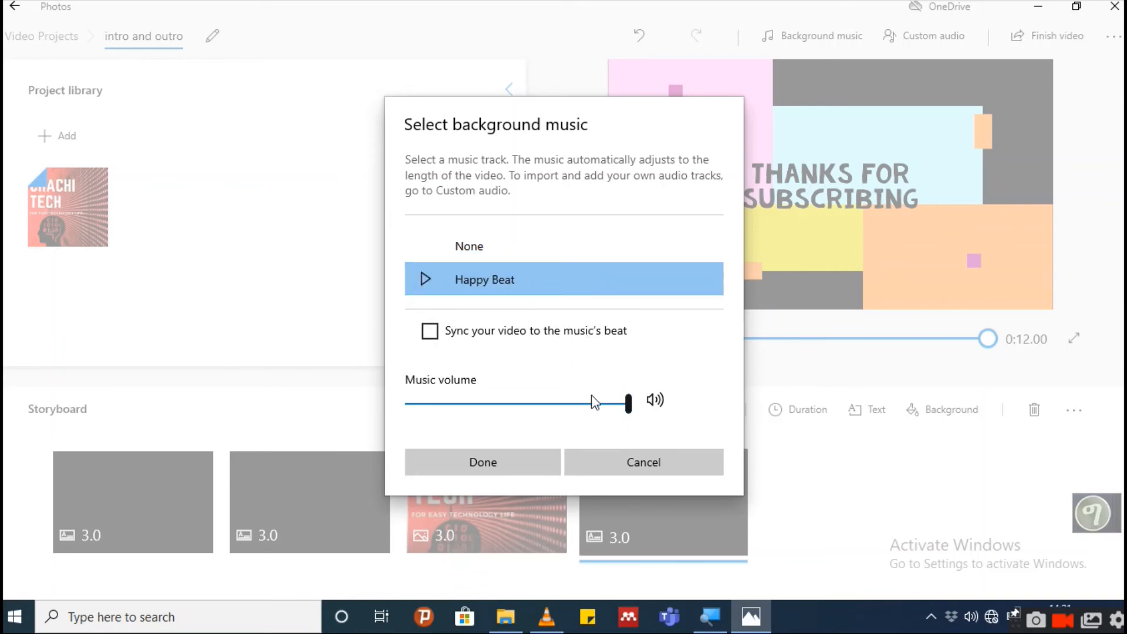
click(516, 404)
click(498, 404)
mouse_move(499, 404)
mouse_down()
mouse_move(521, 404)
mouse_move(488, 405)
mouse_up()
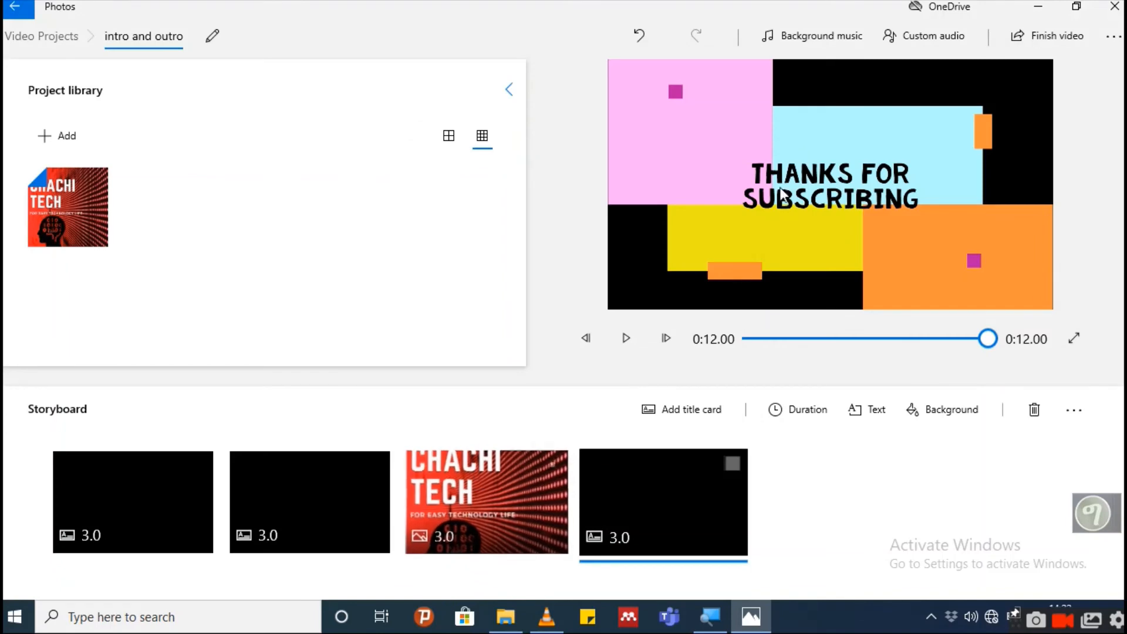
Check the custom audio options without adding a file, and play the video with its background music.
click(916, 39)
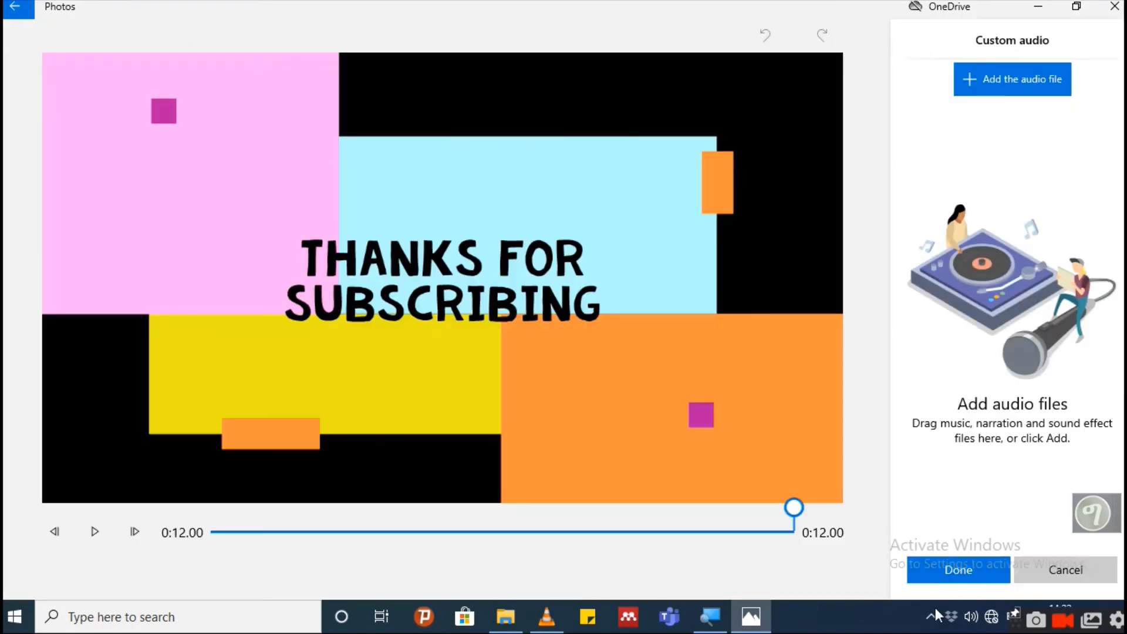
click(959, 577)
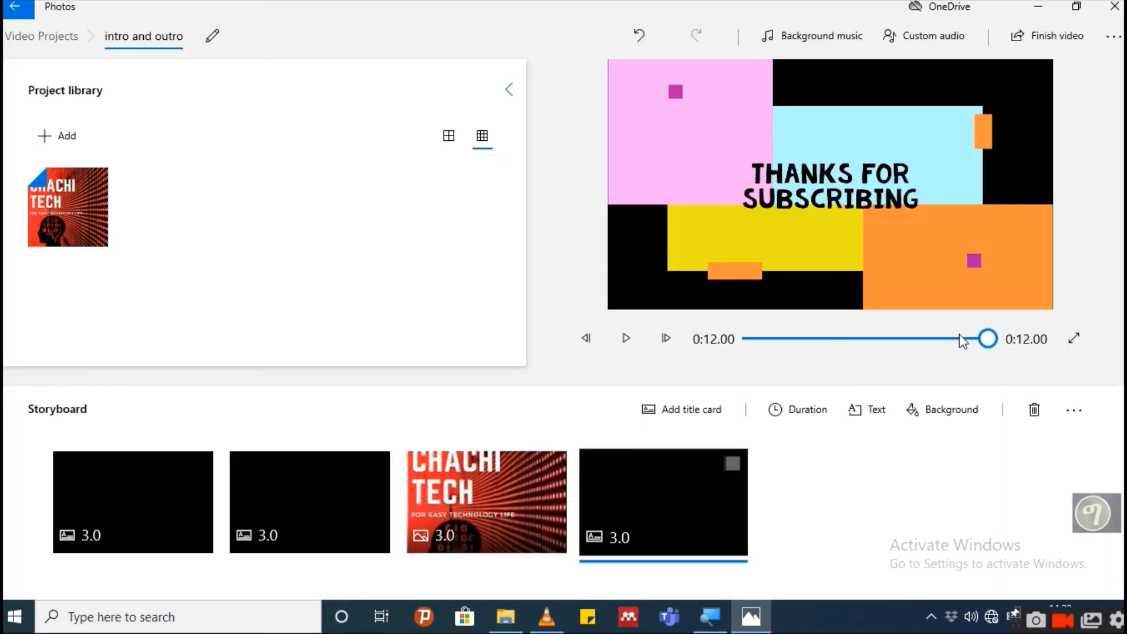
click(626, 338)
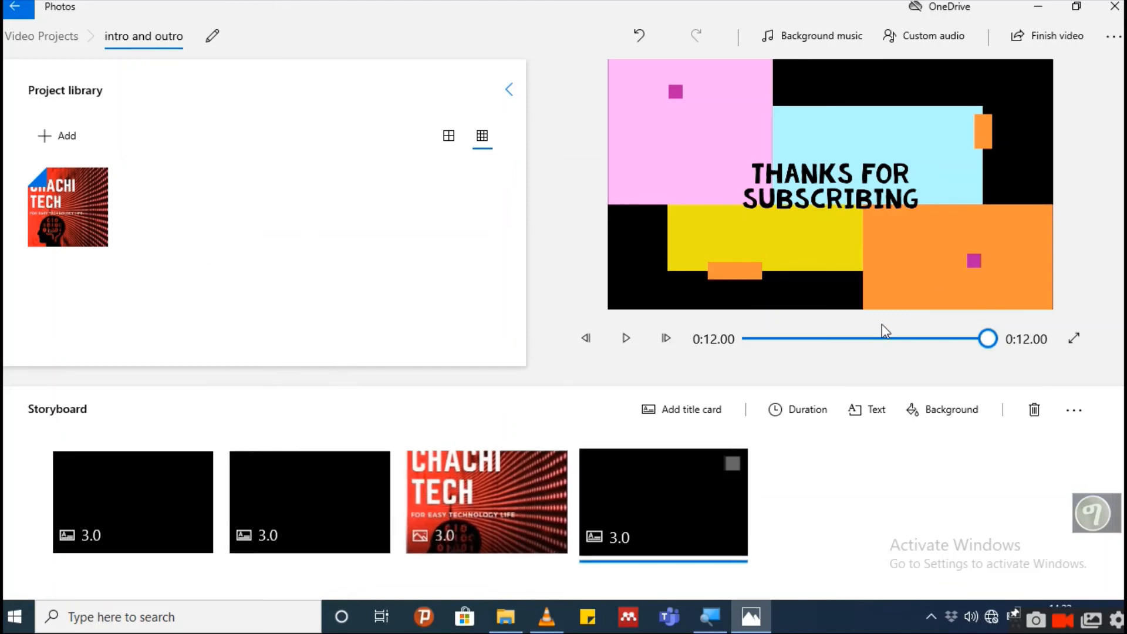
Open the export settings for finishing the video.
click(1038, 45)
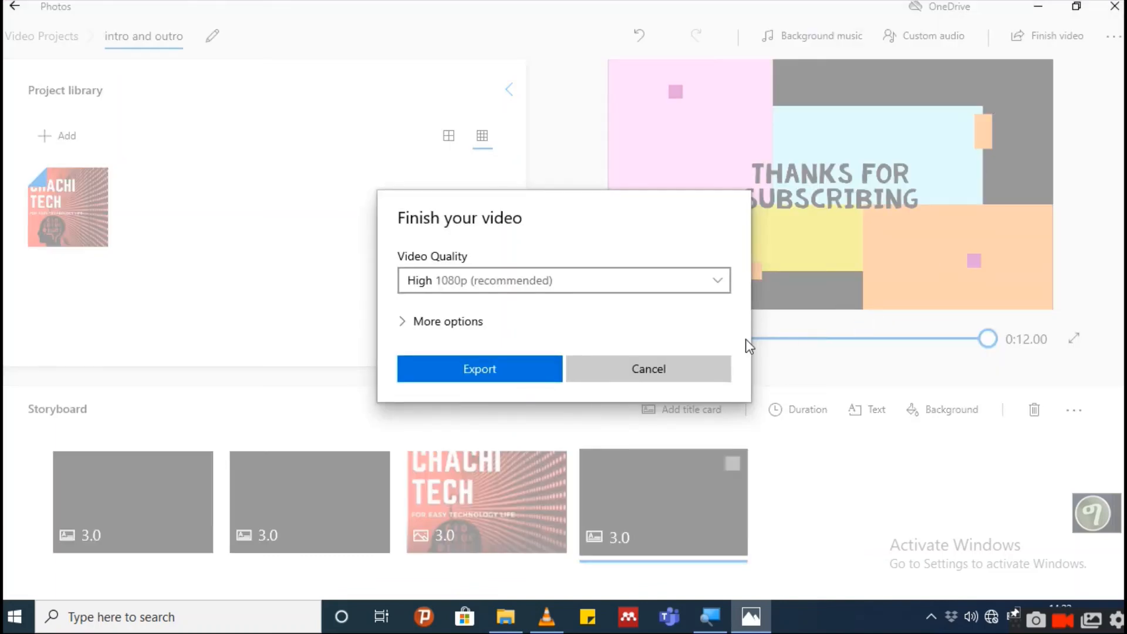